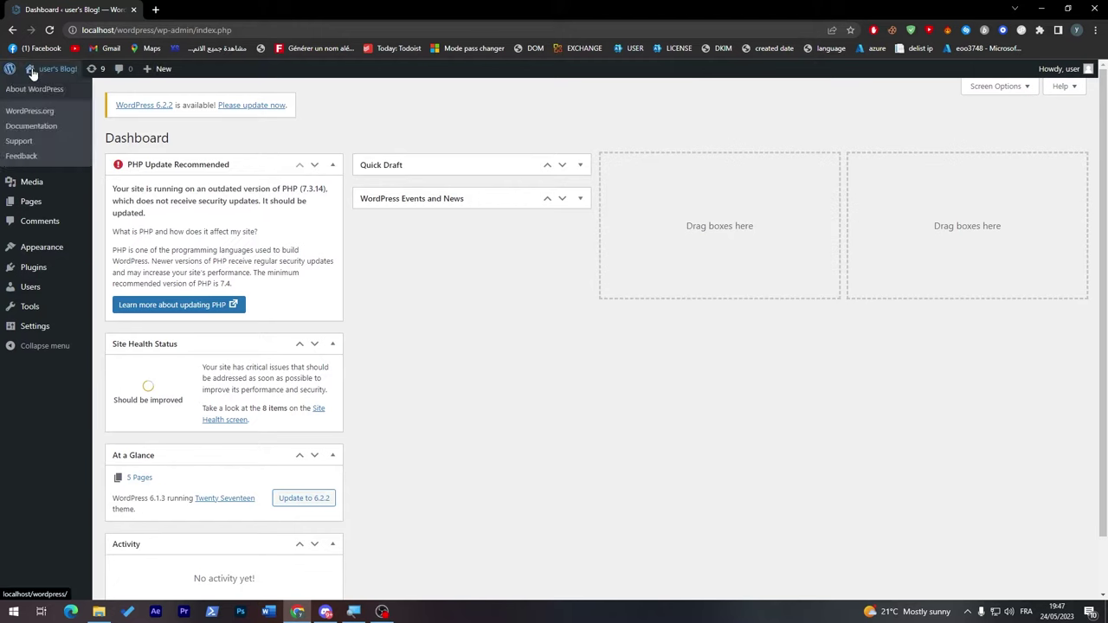
# View the public front page of the site in its own browser tab and return to the admin dashboard.
pyautogui.click(44, 90)
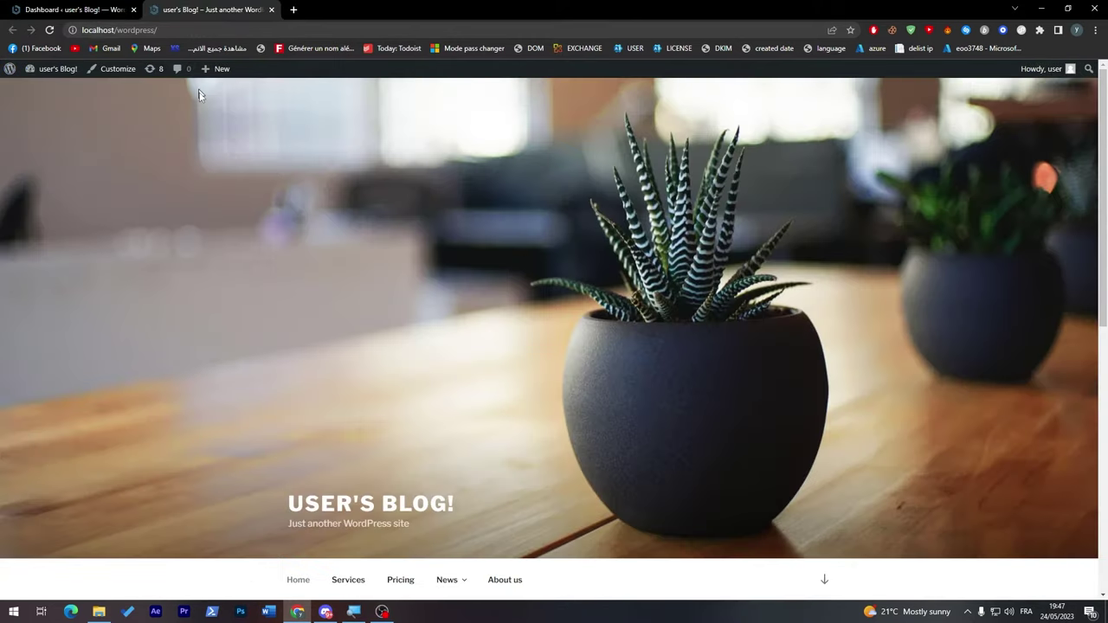
pyautogui.scroll(-5, 1073, 164)
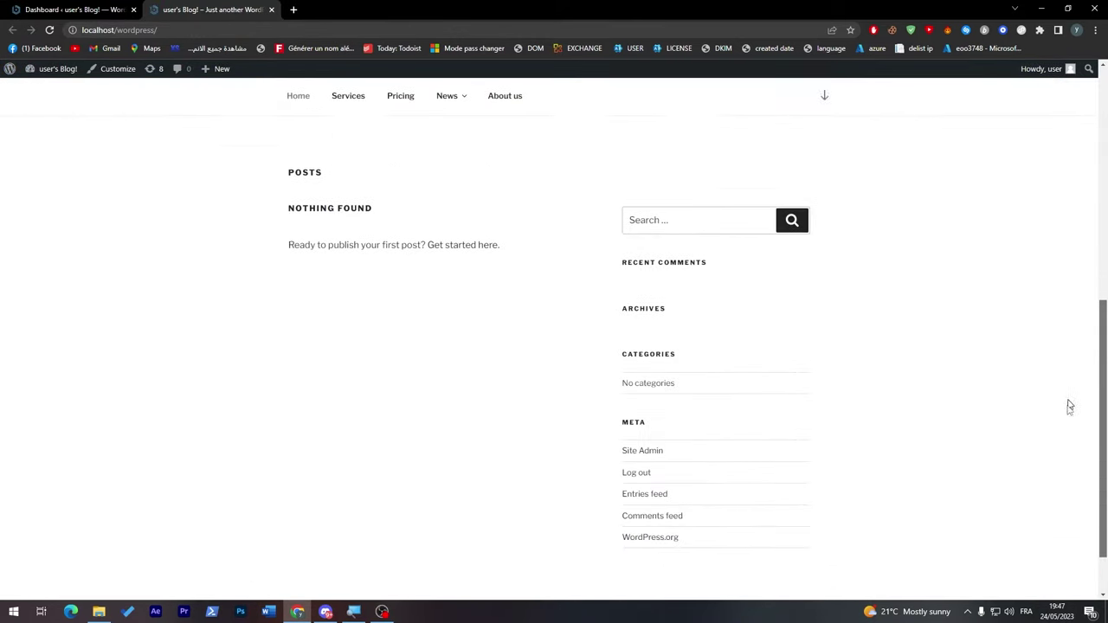
pyautogui.scroll(3, 1102, 266)
pyautogui.moveTo(1102, 266); pyautogui.dragTo(1105, 188)
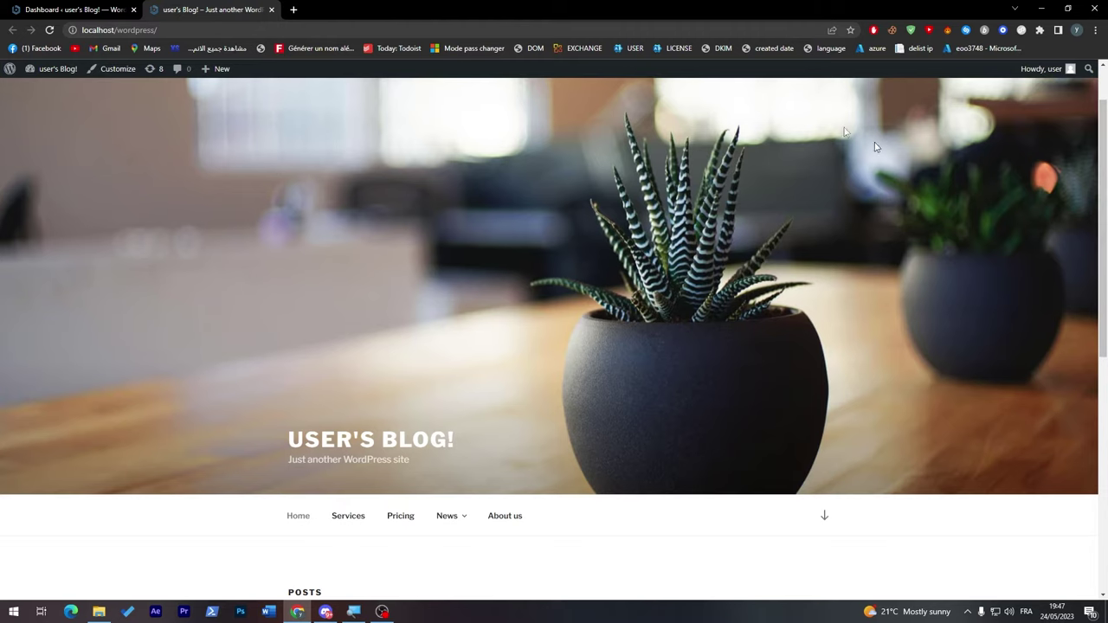
pyautogui.click(76, 9)
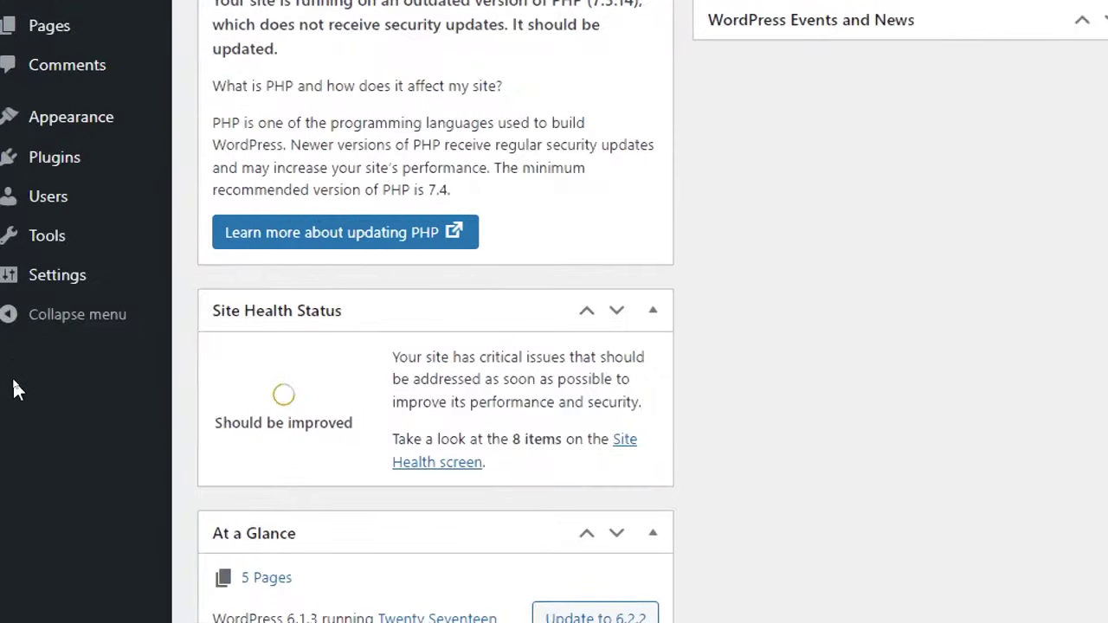
# Open the page for adding new plugins and close the tab showing the site's front page.
pyautogui.moveTo(16, 267)
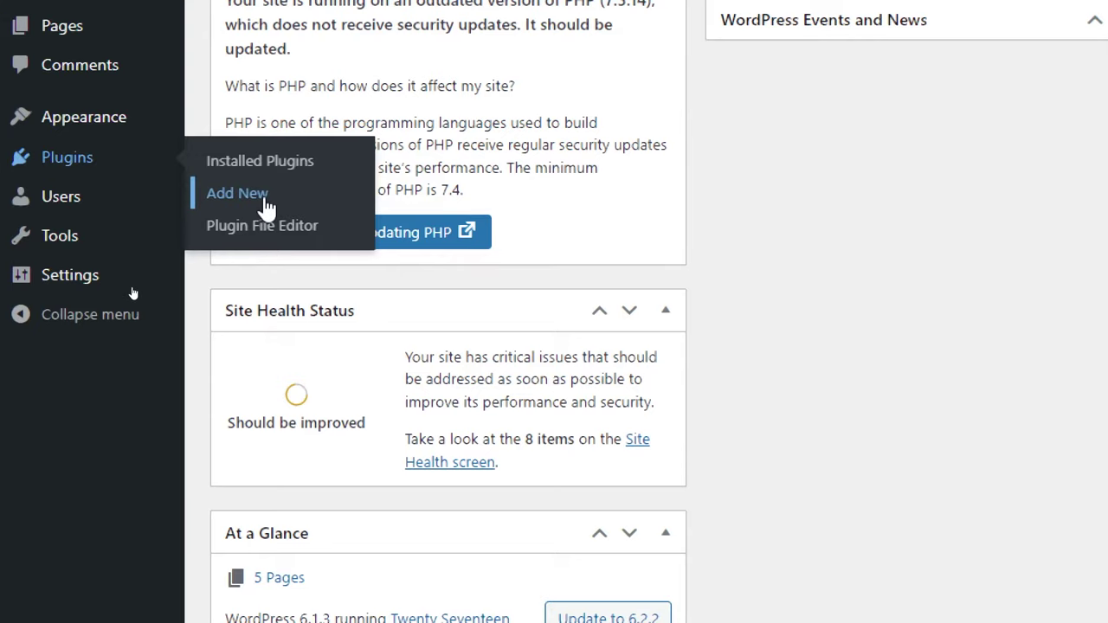
pyautogui.click(307, 208)
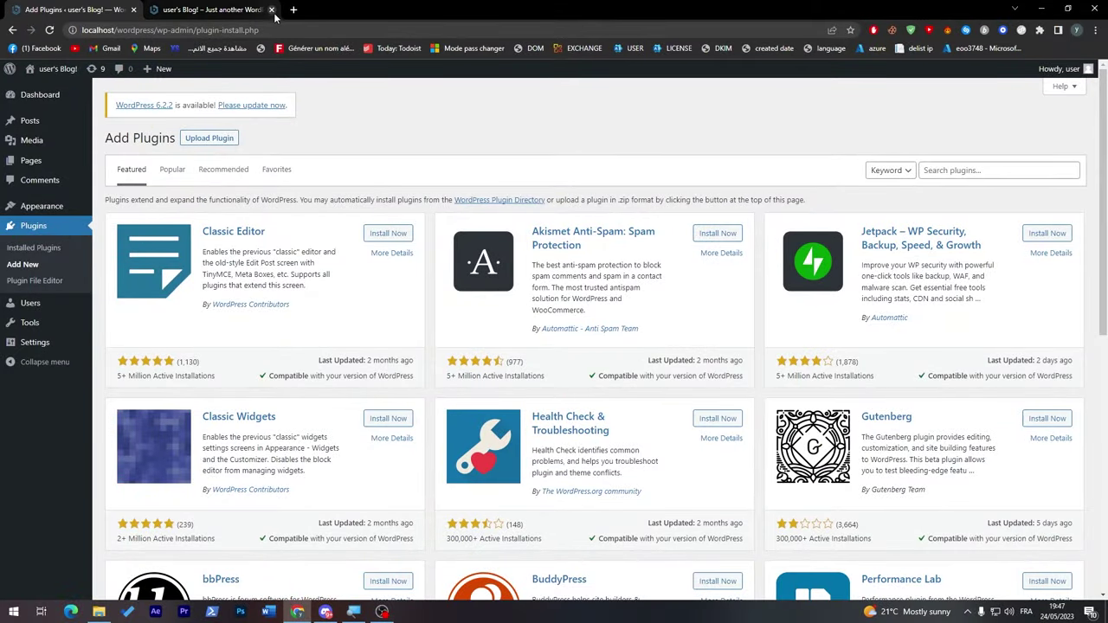
pyautogui.click(271, 10)
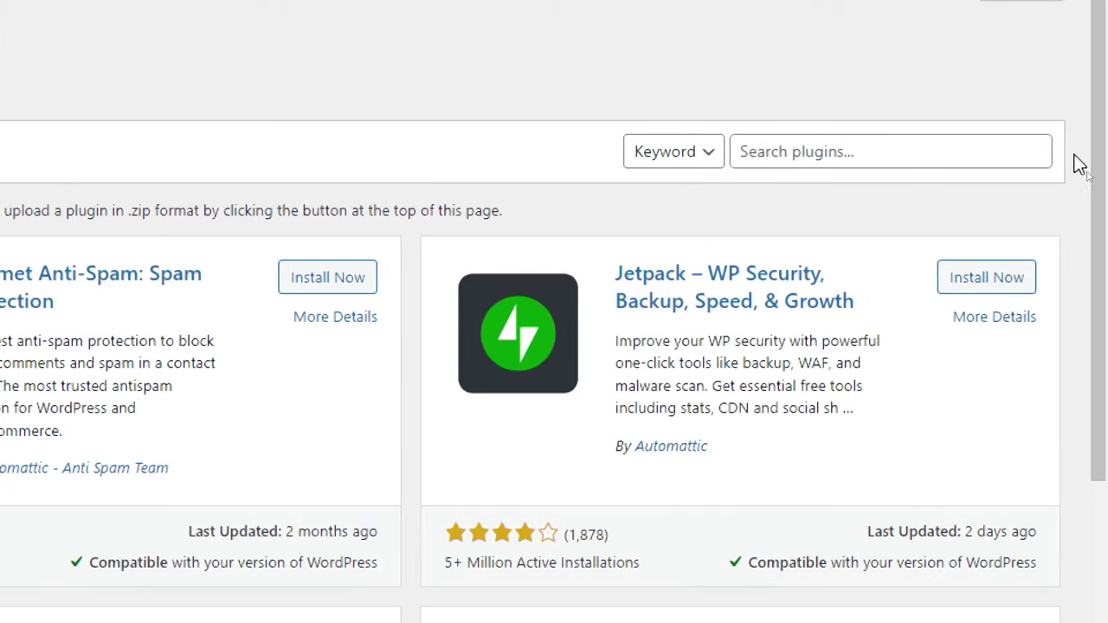
# Search the plugin directory for "database".
pyautogui.click(995, 147)
pyautogui.write('databas')
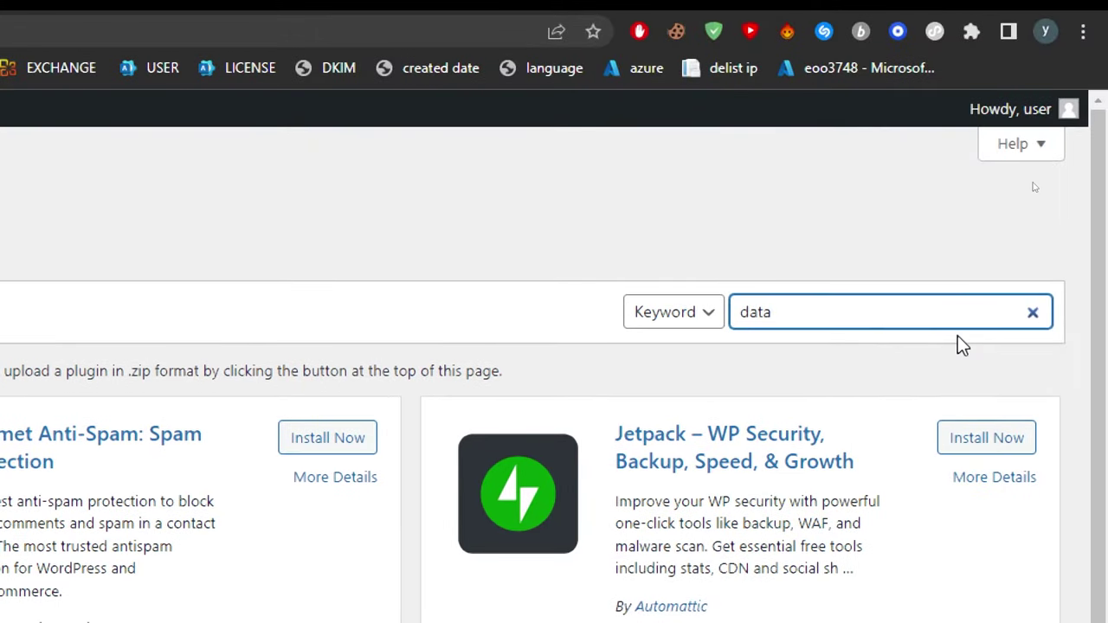
pyautogui.write('e')
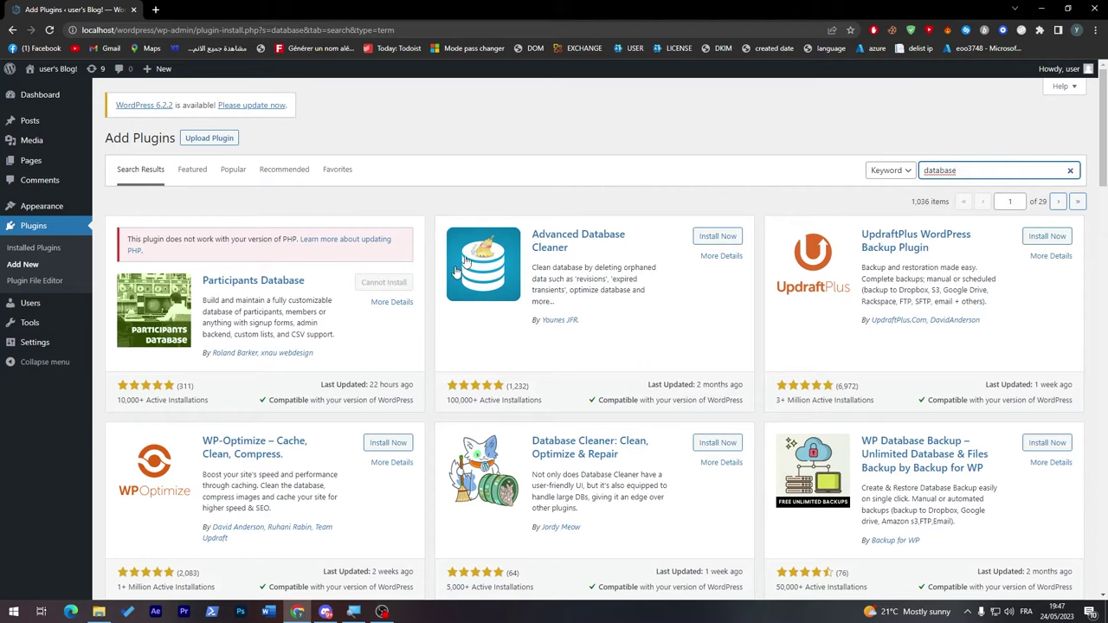
# Replace the plugin search keyword with "wp all in one".
pyautogui.hotkey('ctrl', 'a')
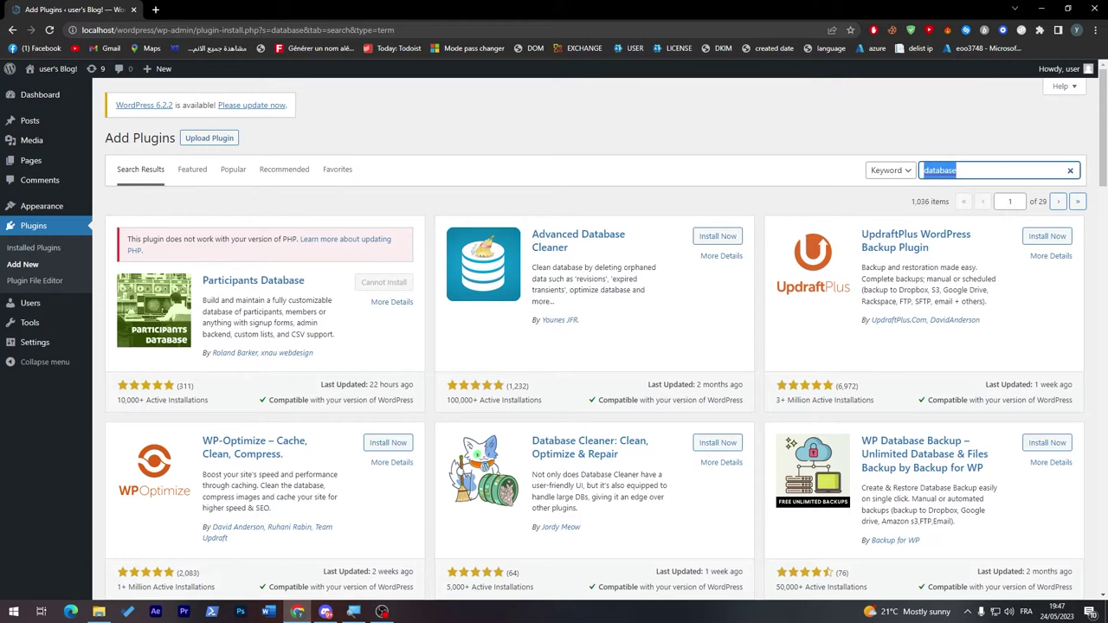
pyautogui.write('wp all in one')
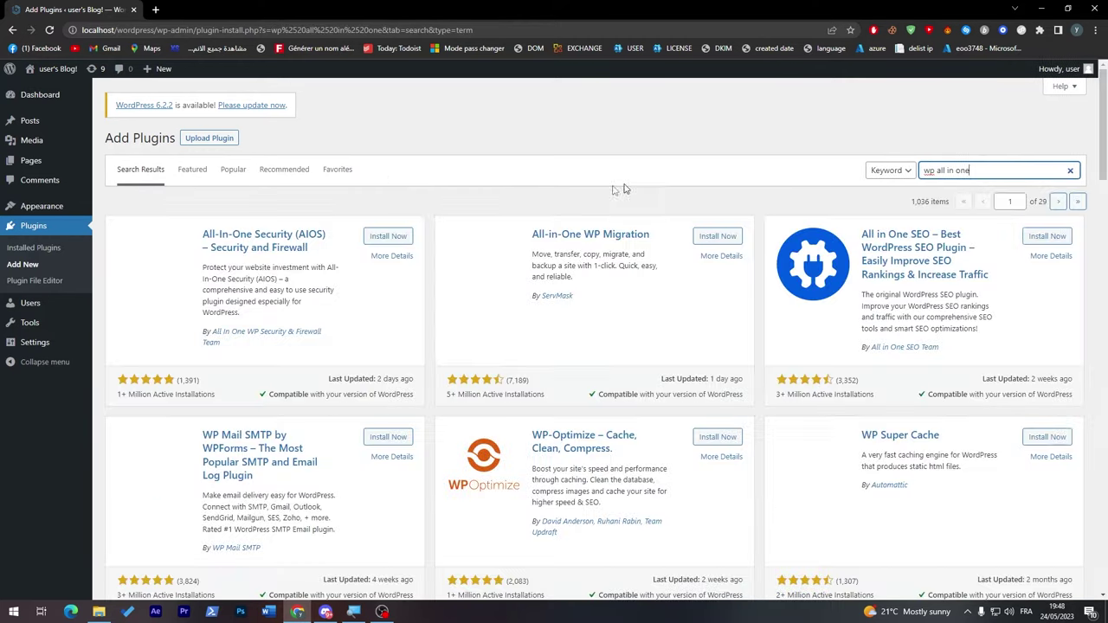
pyautogui.click(623, 216)
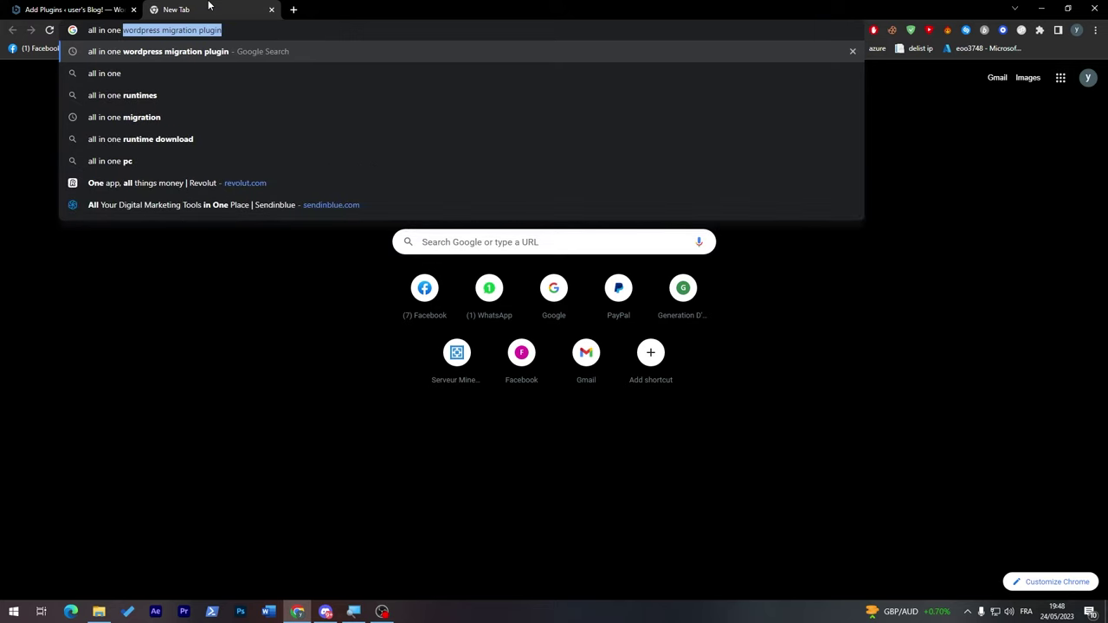
# Find the All-in-One WP Migration plugin page on wordpress.org through a web search and download the plugin's zip file.
pyautogui.press('Return')
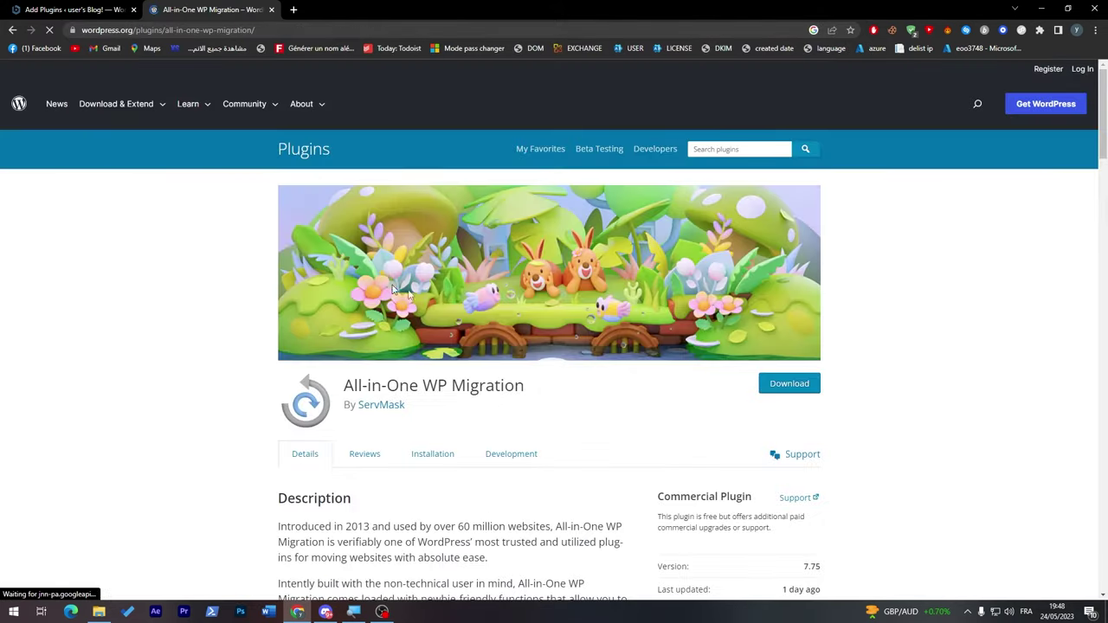
pyautogui.click(784, 384)
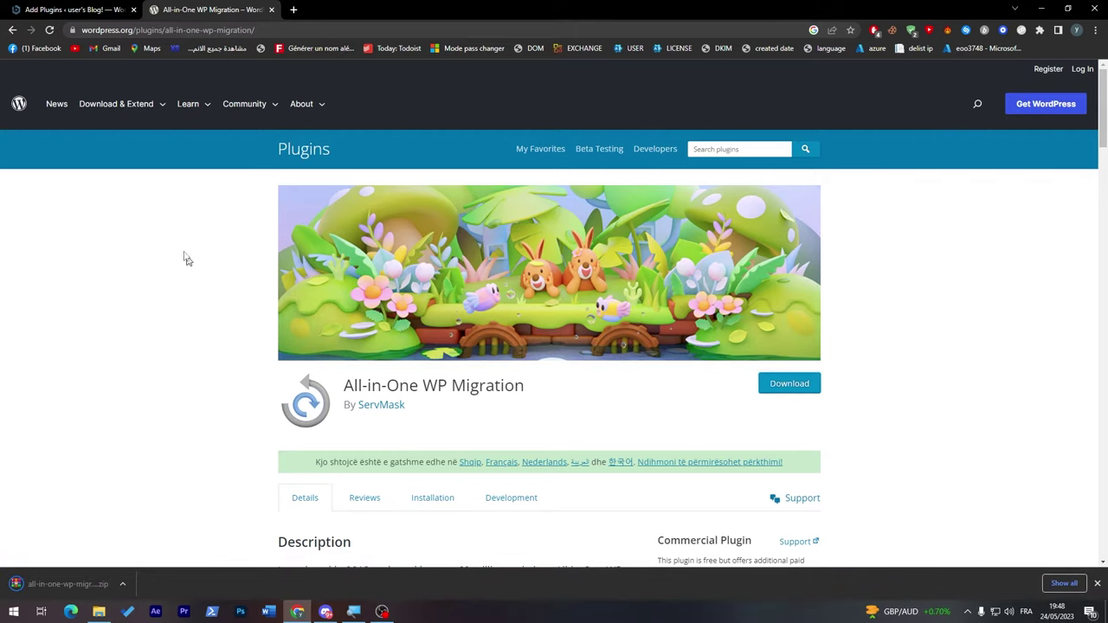
# Upload the downloaded all-in-one-wp-migration.7.75 zip file on the Add Plugins page and install it.
pyautogui.click(100, 8)
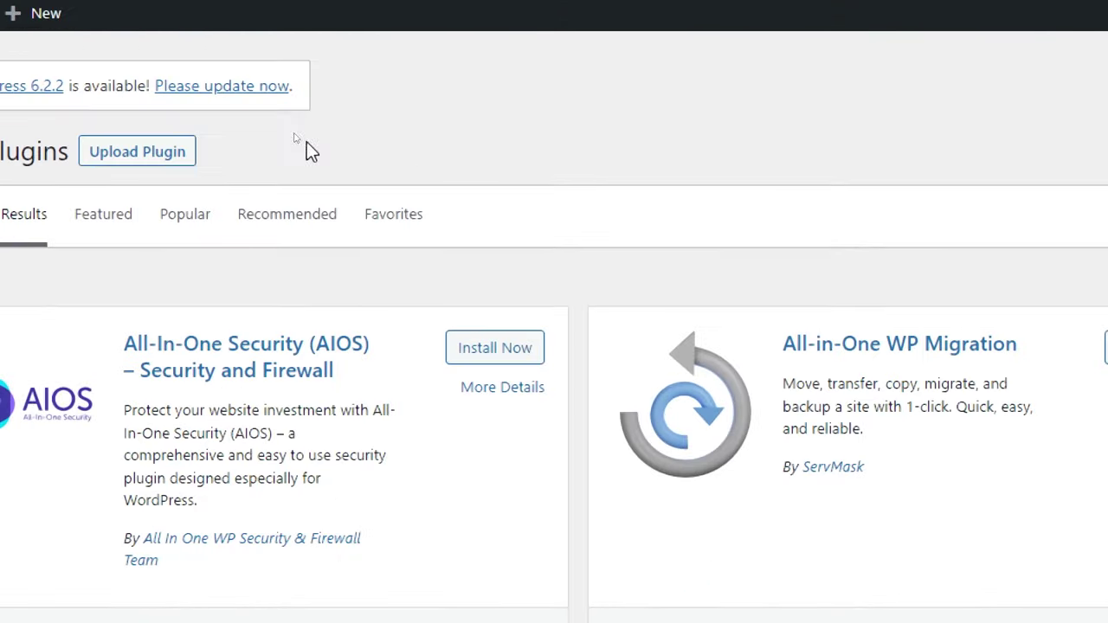
pyautogui.click(105, 153)
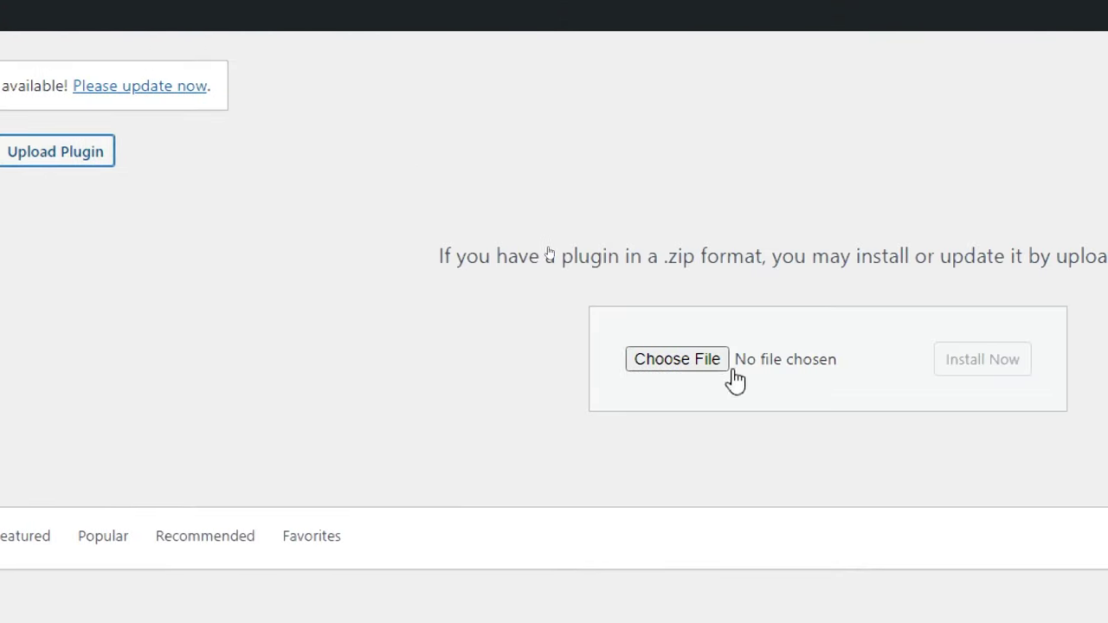
pyautogui.click(783, 362)
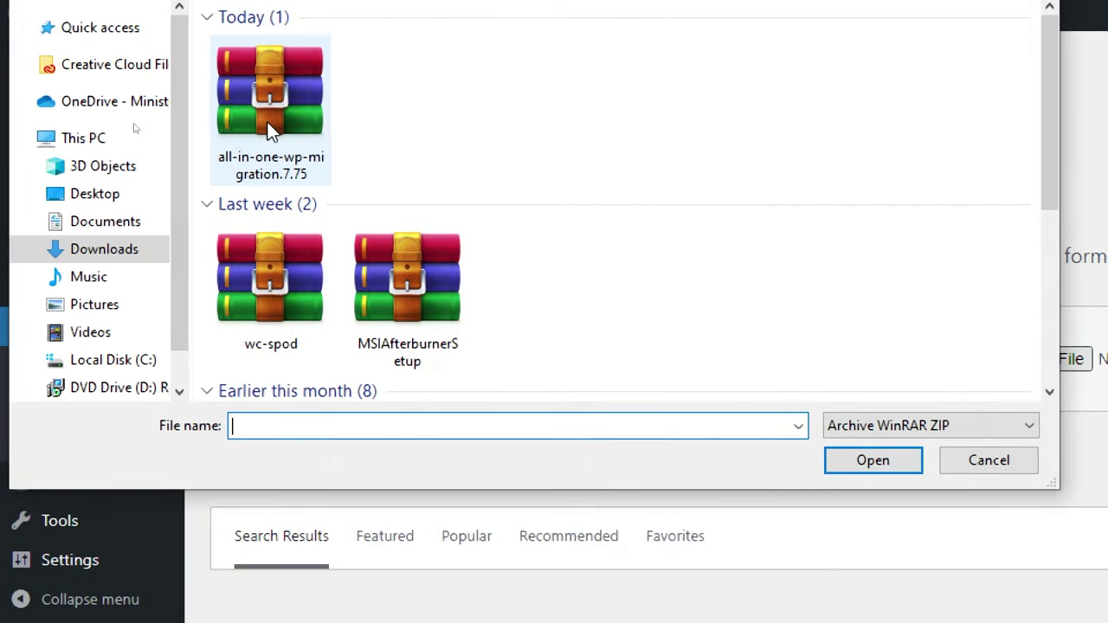
pyautogui.doubleClick(269, 130)
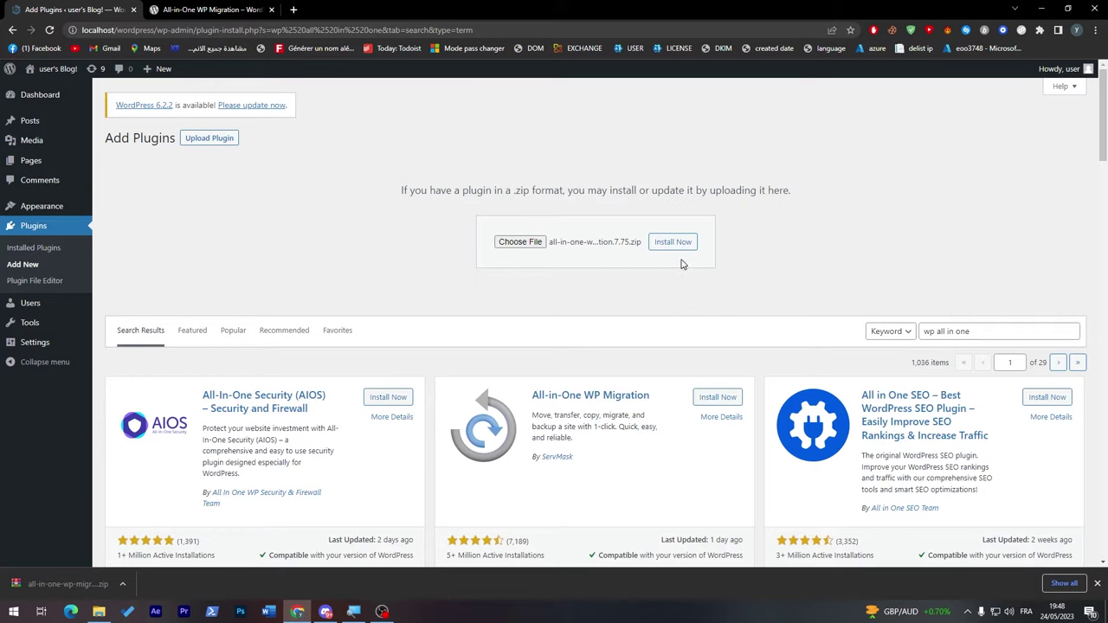
pyautogui.click(674, 245)
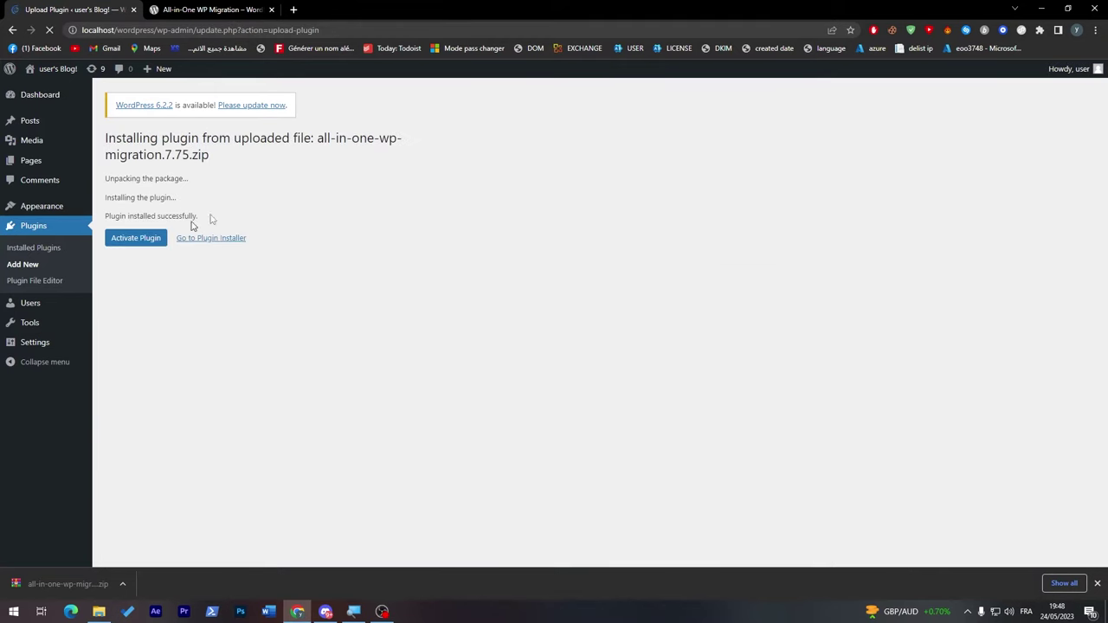
pyautogui.click(1096, 584)
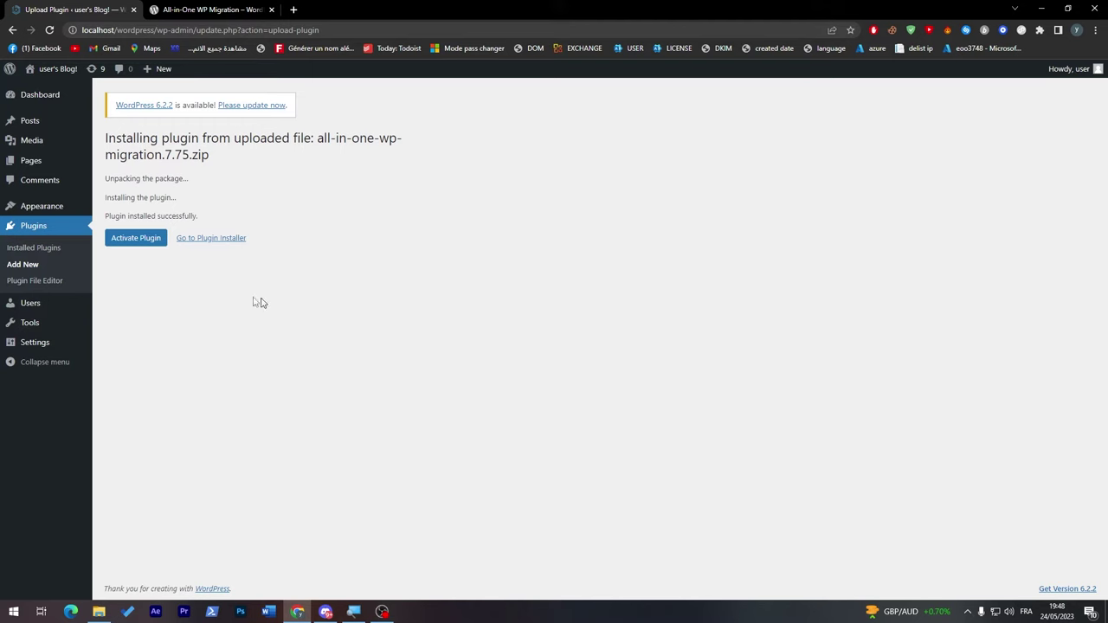
# Activate the All-in-One WP Migration plugin from the installed plugins and filter the list to active plugins.
pyautogui.click(39, 249)
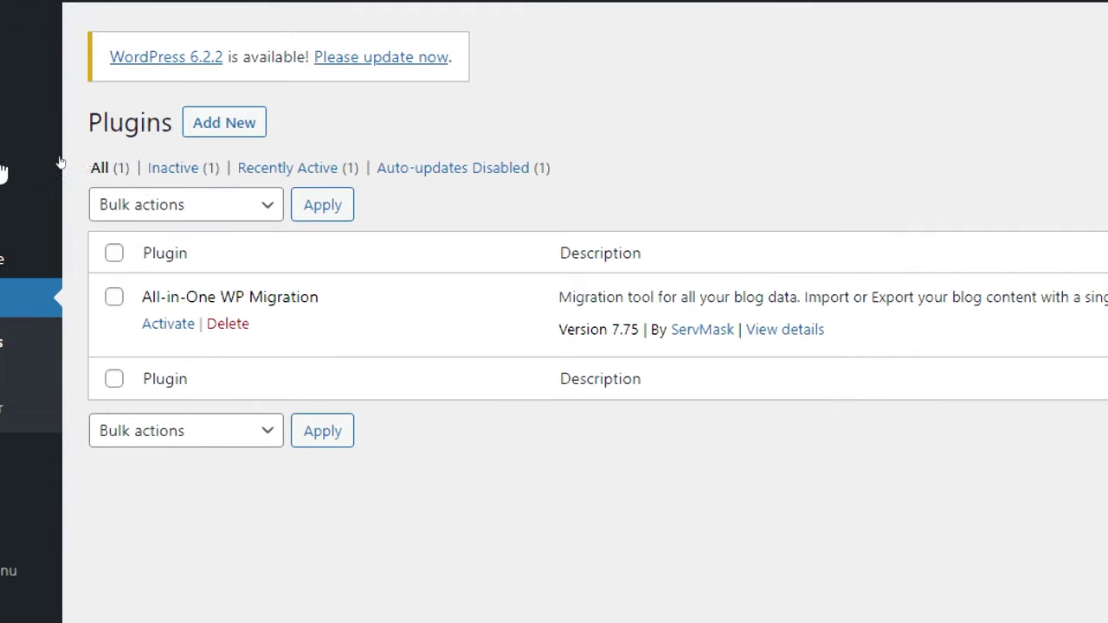
pyautogui.moveTo(196, 297); pyautogui.dragTo(416, 307)
pyautogui.click(278, 290)
pyautogui.click(416, 307)
pyautogui.click(217, 328)
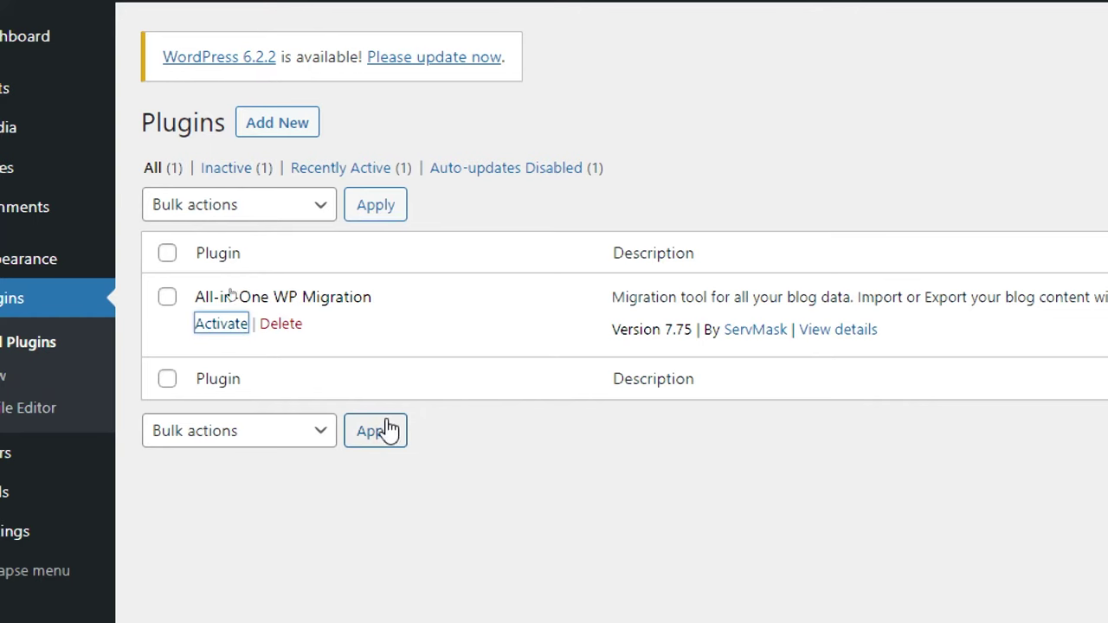
pyautogui.click(230, 237)
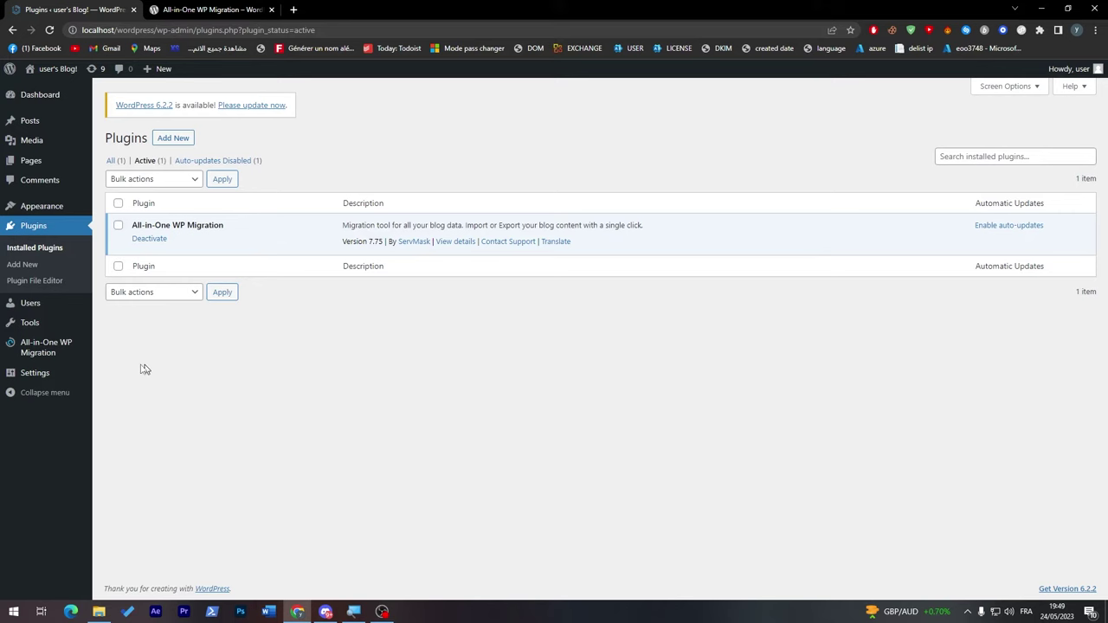
# Open the All-in-One WP Migration export page, add a second find-and-replace entry and expand the first one.
pyautogui.moveTo(50, 349)
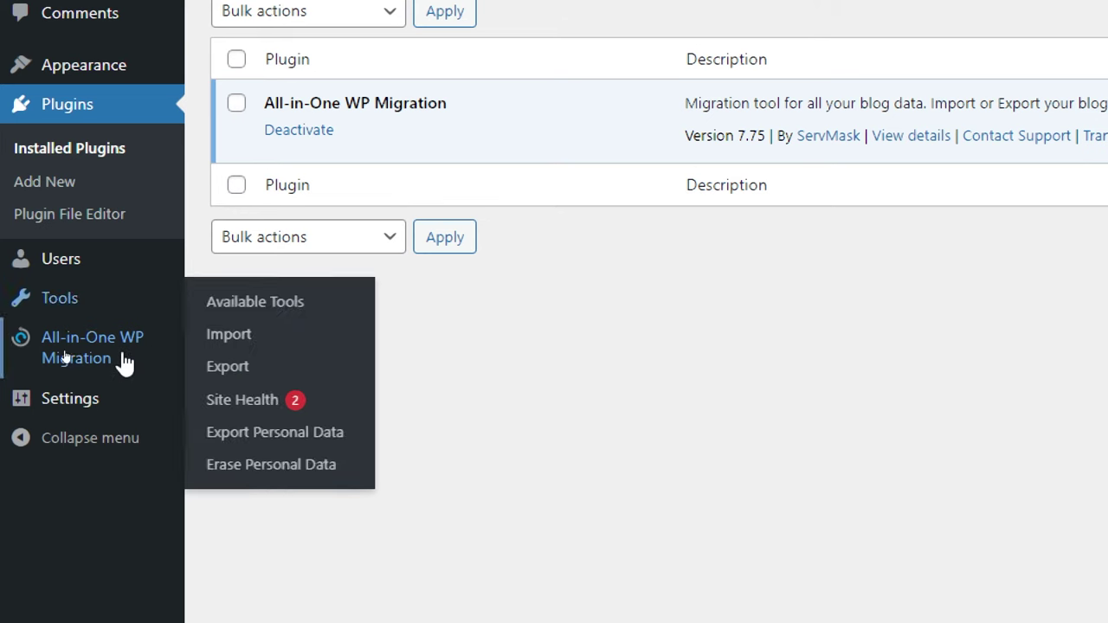
pyautogui.click(235, 344)
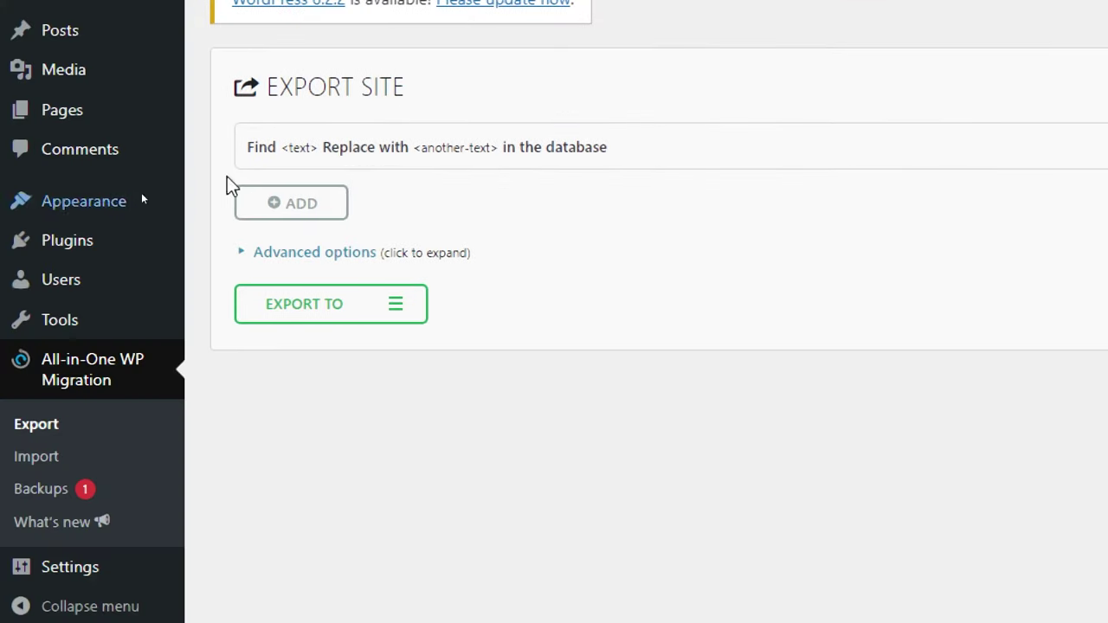
pyautogui.click(302, 206)
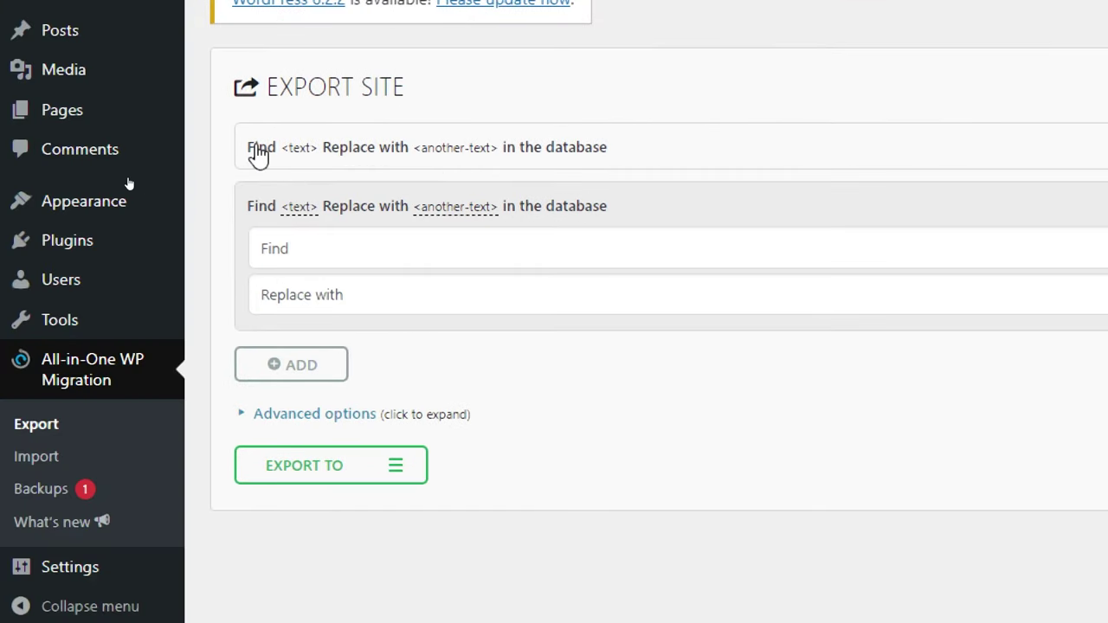
pyautogui.moveTo(255, 154); pyautogui.dragTo(371, 165)
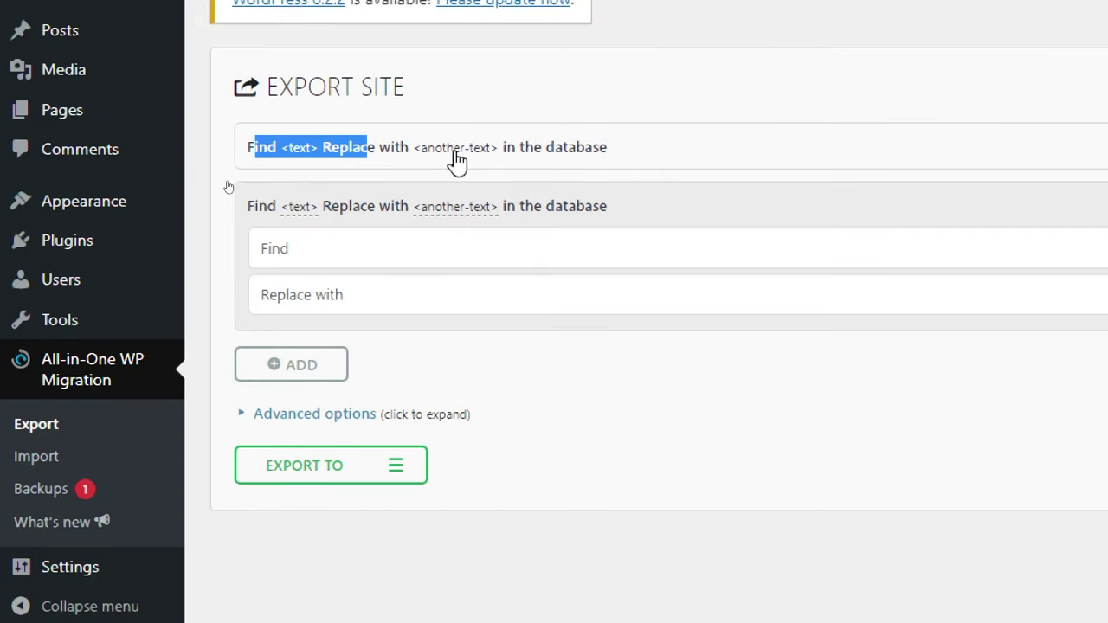
pyautogui.click(591, 169)
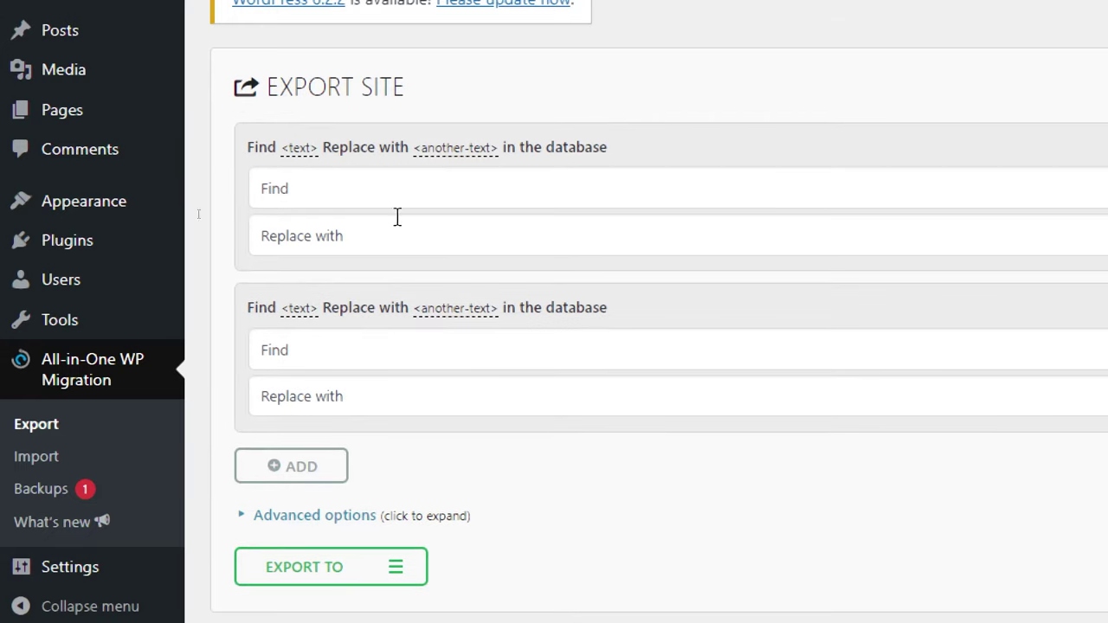
# Expand the advanced options of the site export and review the available exclusions.
pyautogui.click(342, 520)
pyautogui.scroll(-3, 341, 537)
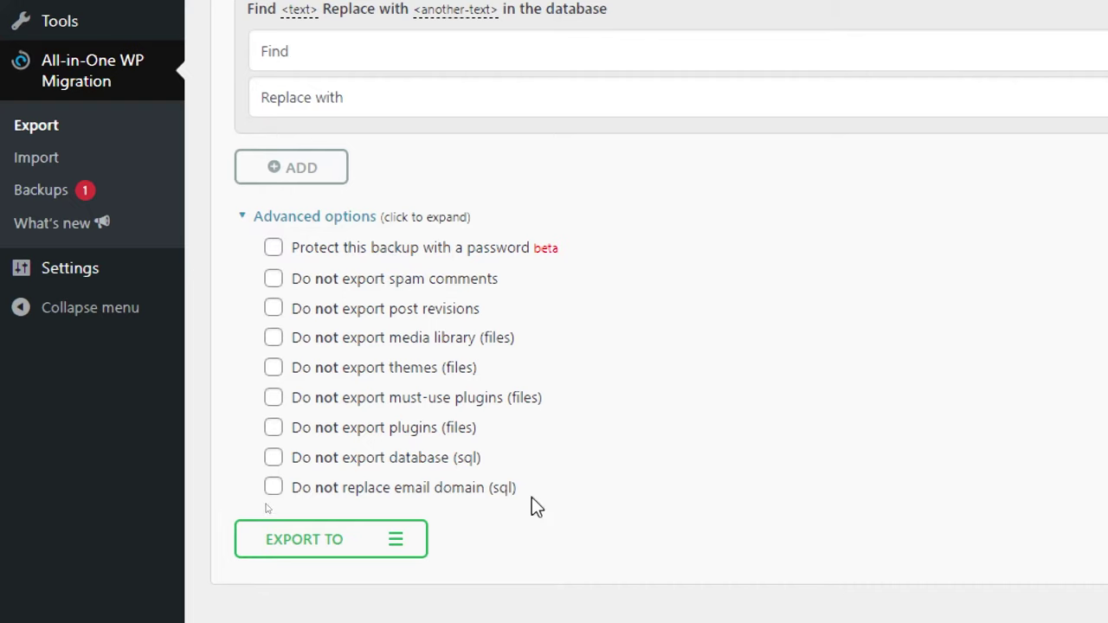
pyautogui.scroll(-1, 535, 507)
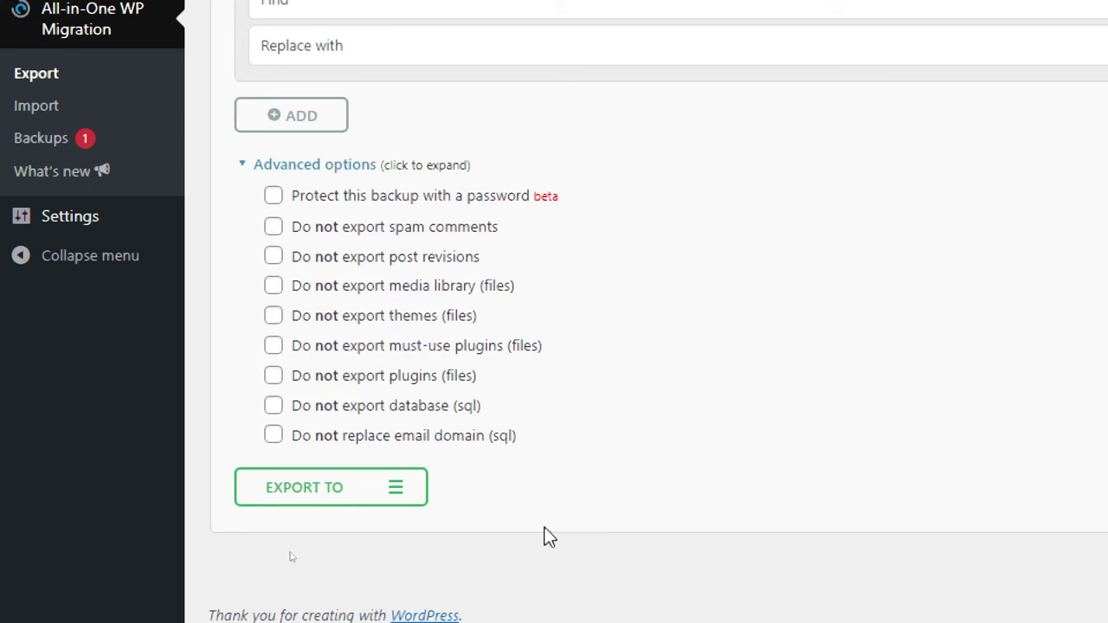
# Expand the list of export destinations and look through the available storage services.
pyautogui.click(346, 497)
pyautogui.scroll(-1, 559, 494)
pyautogui.moveTo(610, 619)
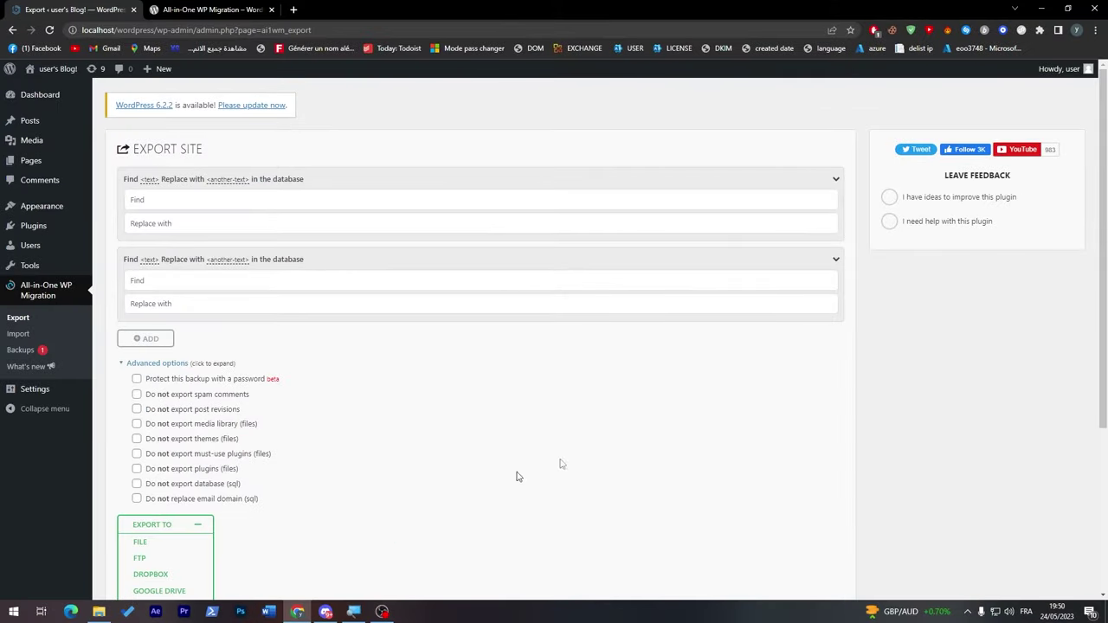
pyautogui.scroll(-2, 1090, 413)
pyautogui.scroll(-2, 1091, 414)
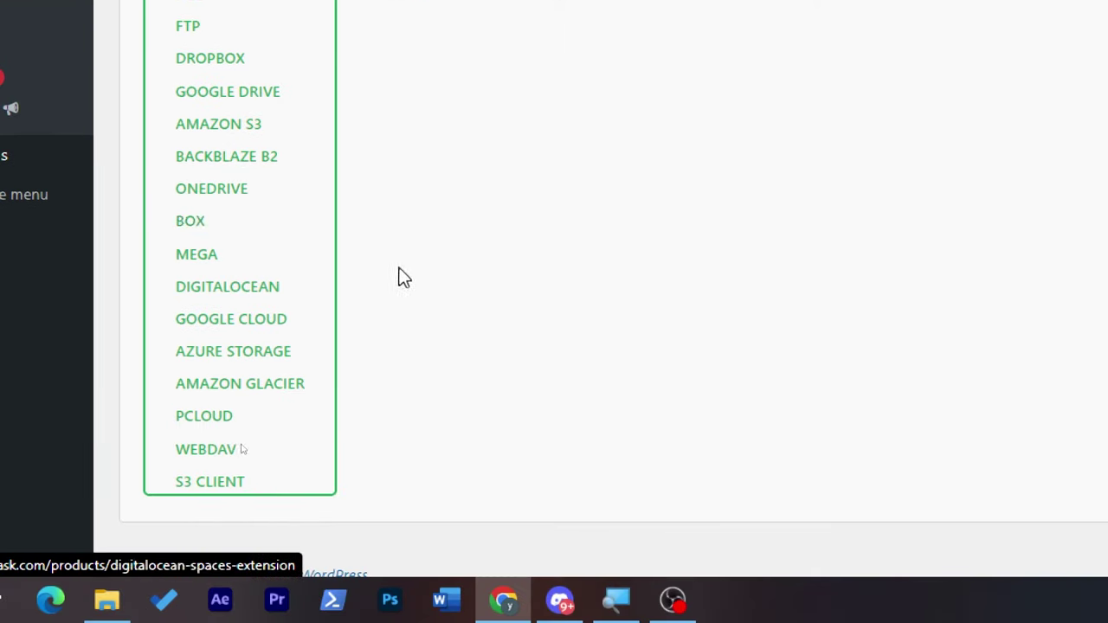
# Open the Mega and OneDrive export destinations in separate tabs and check their ServMask extension pages for pricing.
pyautogui.click(215, 264)
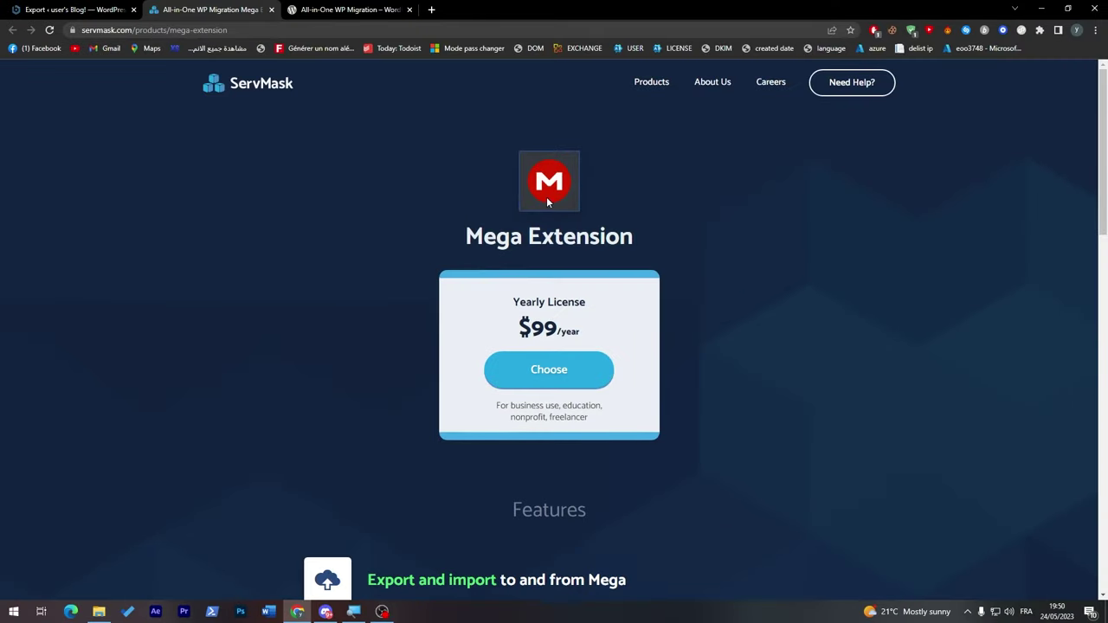
pyautogui.click(91, 6)
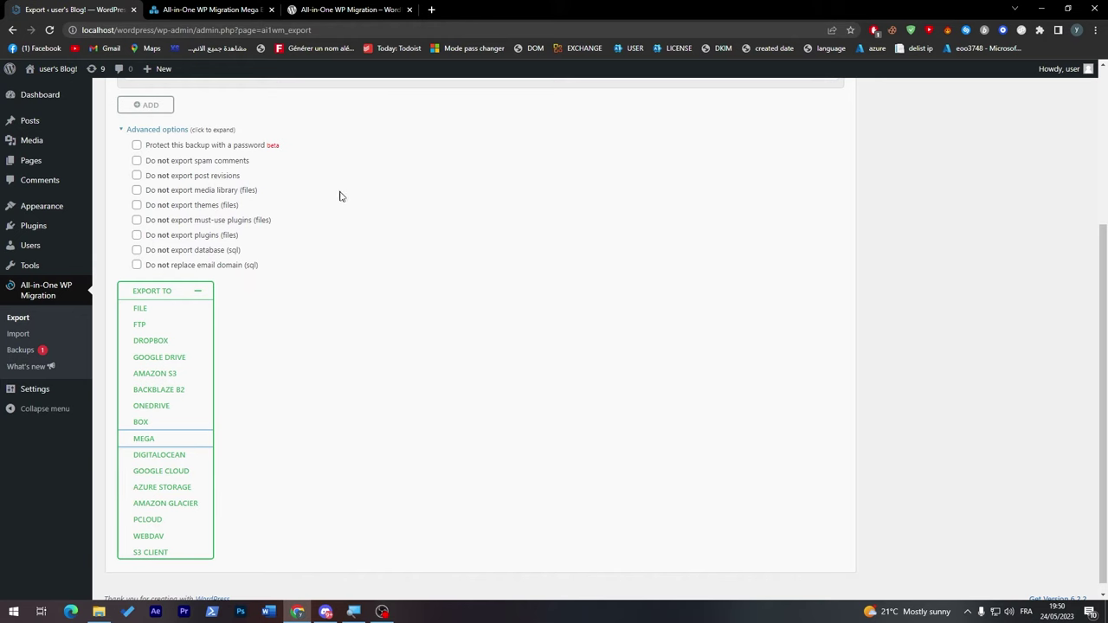
pyautogui.middleClick(177, 411)
pyautogui.click(350, 9)
pyautogui.click(205, 6)
pyautogui.click(78, 9)
pyautogui.click(208, 8)
pyautogui.click(313, 8)
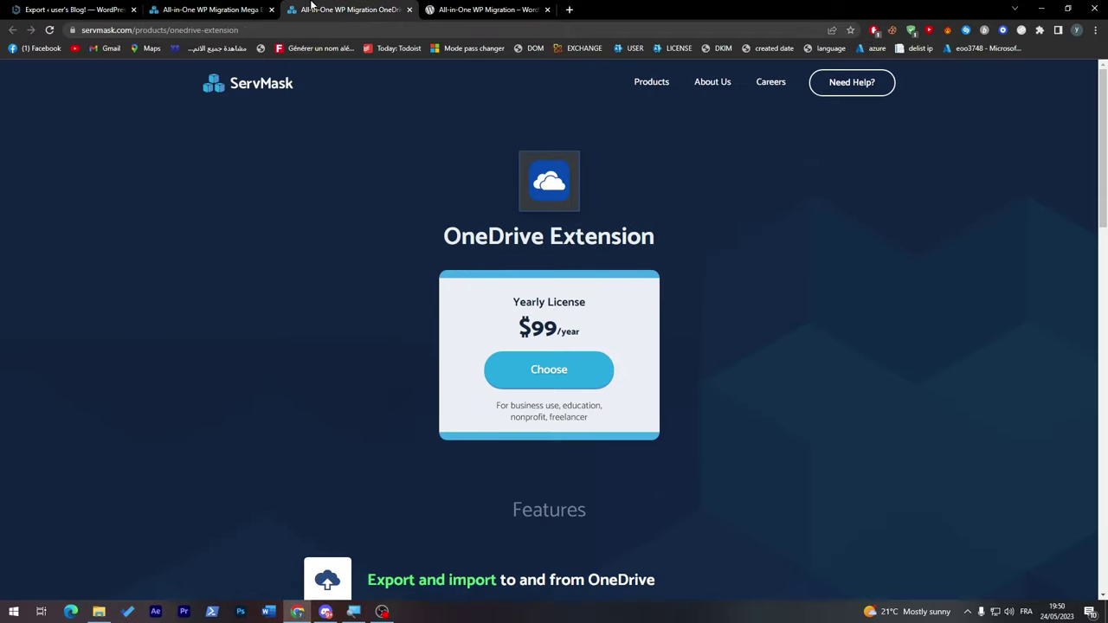
# Compare the yearly license prices on the Mega and OneDrive extension pages, and return to the site export page.
pyautogui.click(243, 6)
pyautogui.click(349, 9)
pyautogui.moveTo(1101, 123)
pyautogui.mouseDown()
pyautogui.moveTo(1100, 266)
pyautogui.moveTo(1101, 123)
pyautogui.mouseUp()
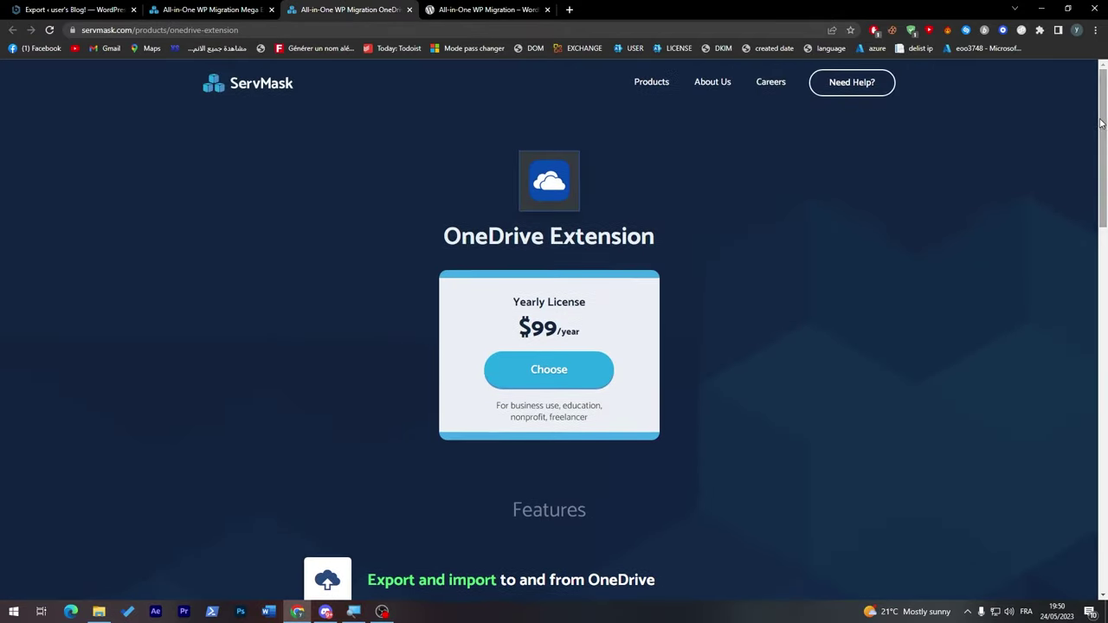
pyautogui.doubleClick(543, 315)
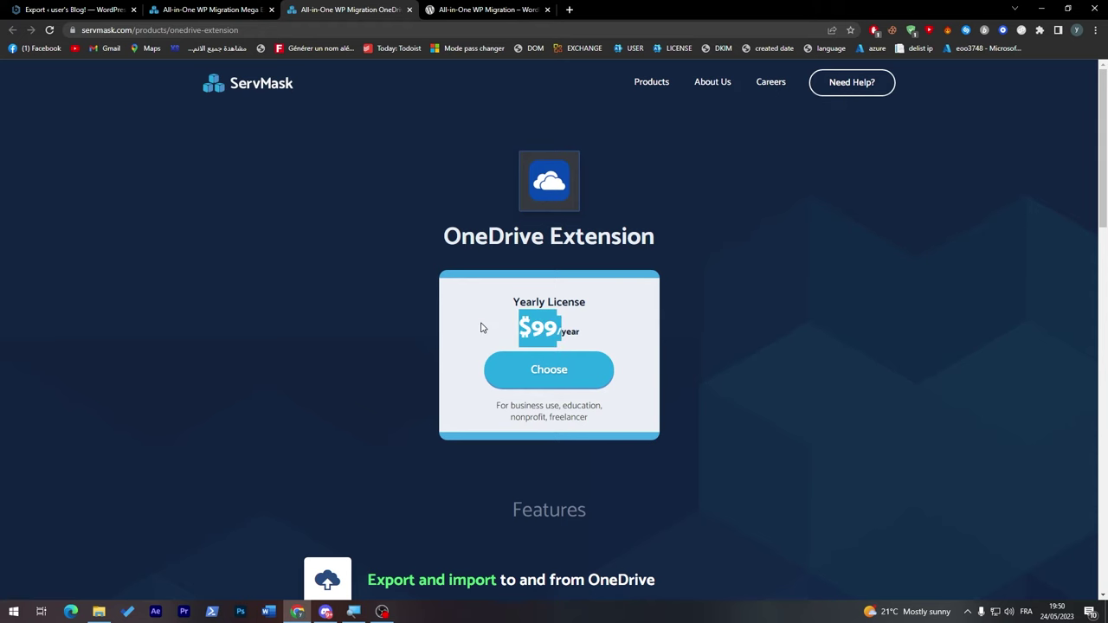
pyautogui.click(481, 327)
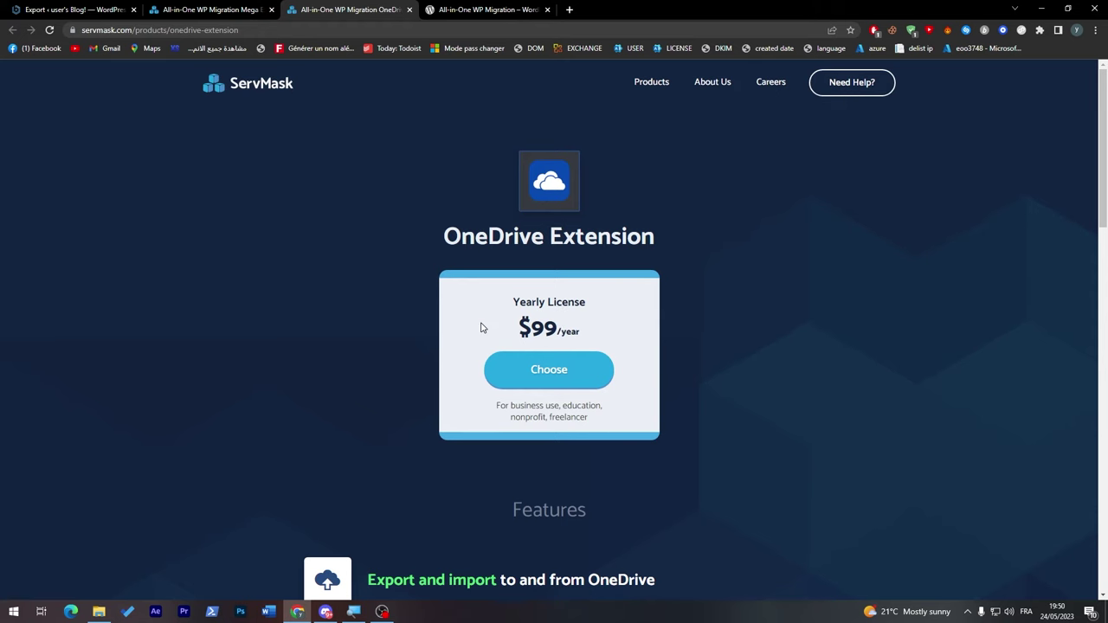
pyautogui.hotkey('ctrl', 'pageup')
pyautogui.hotkey('ctrl', 'pageup')
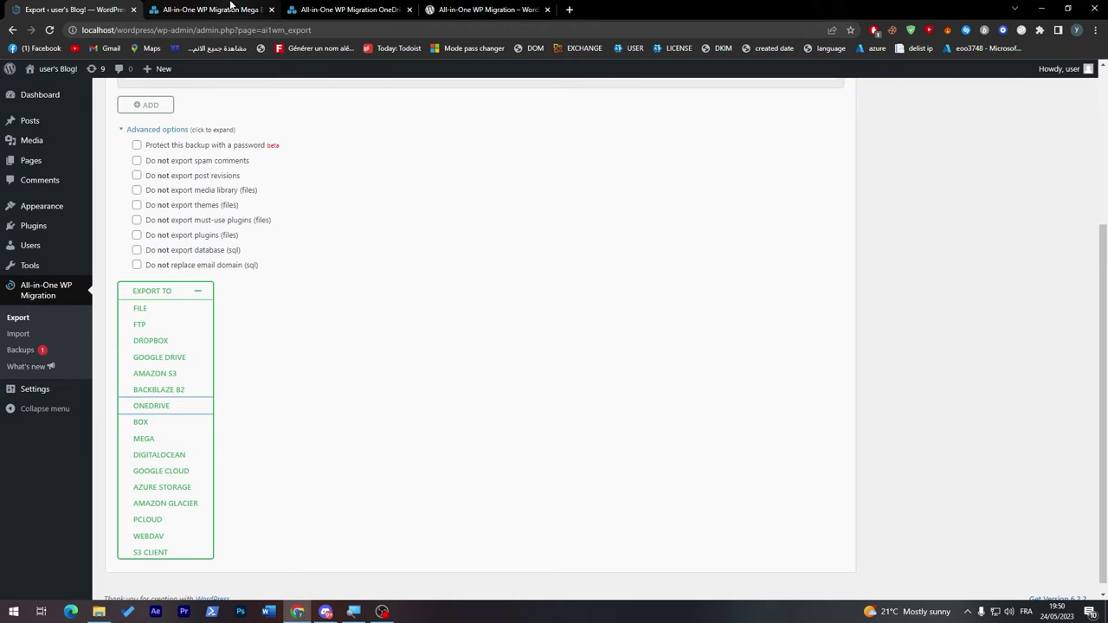
pyautogui.hotkey('ctrl', 'pagedown')
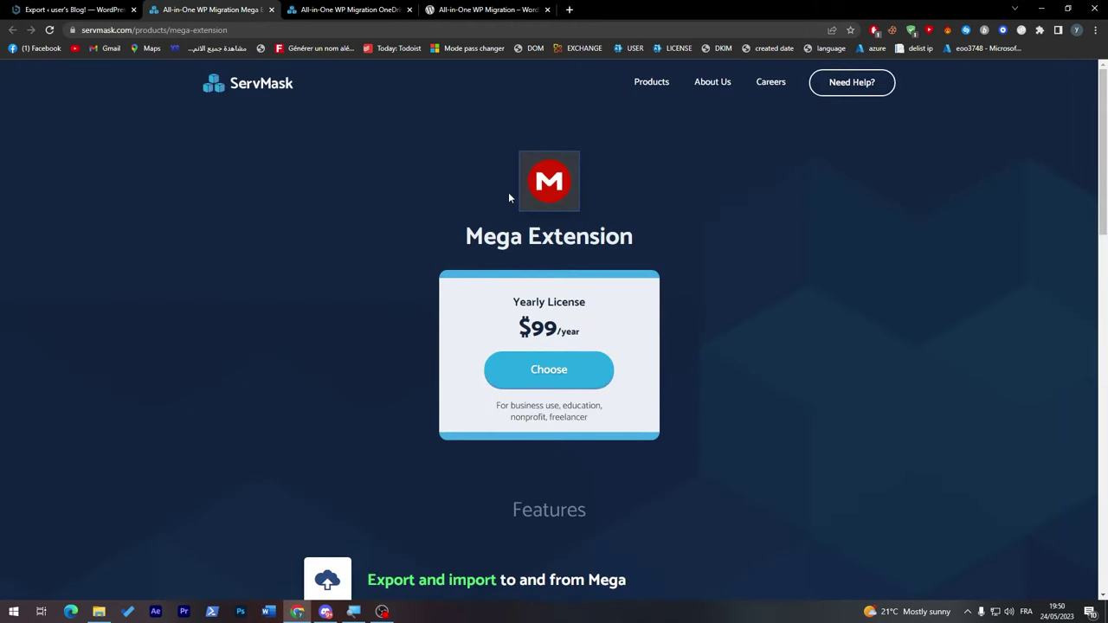
pyautogui.click(104, 8)
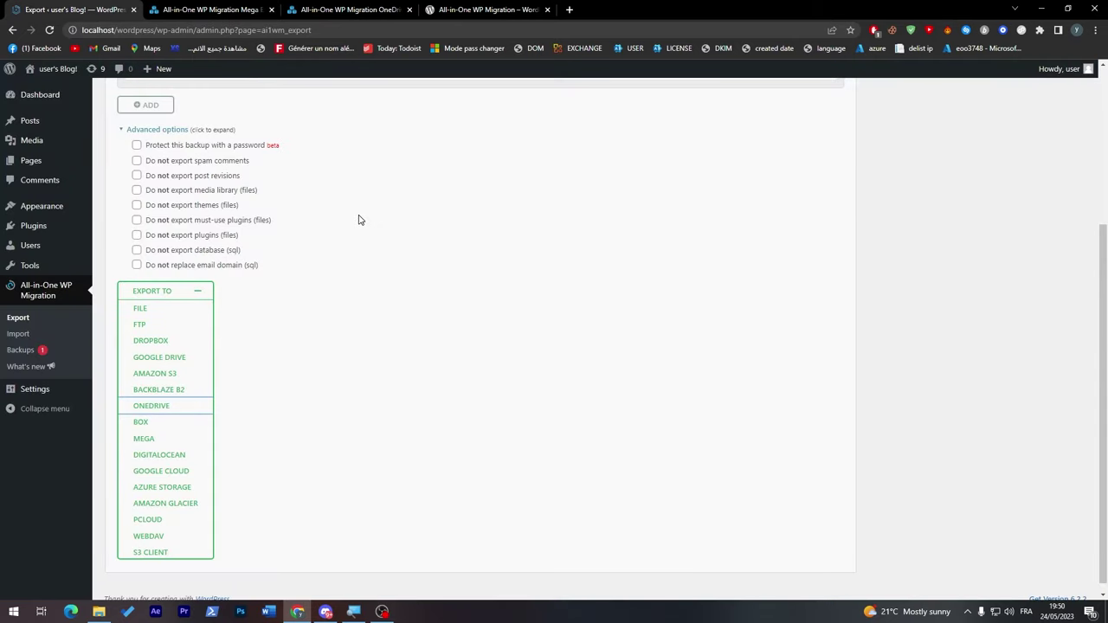
# Export the site to a file, download the generated localhost backup and close the export dialog.
pyautogui.press('Return')
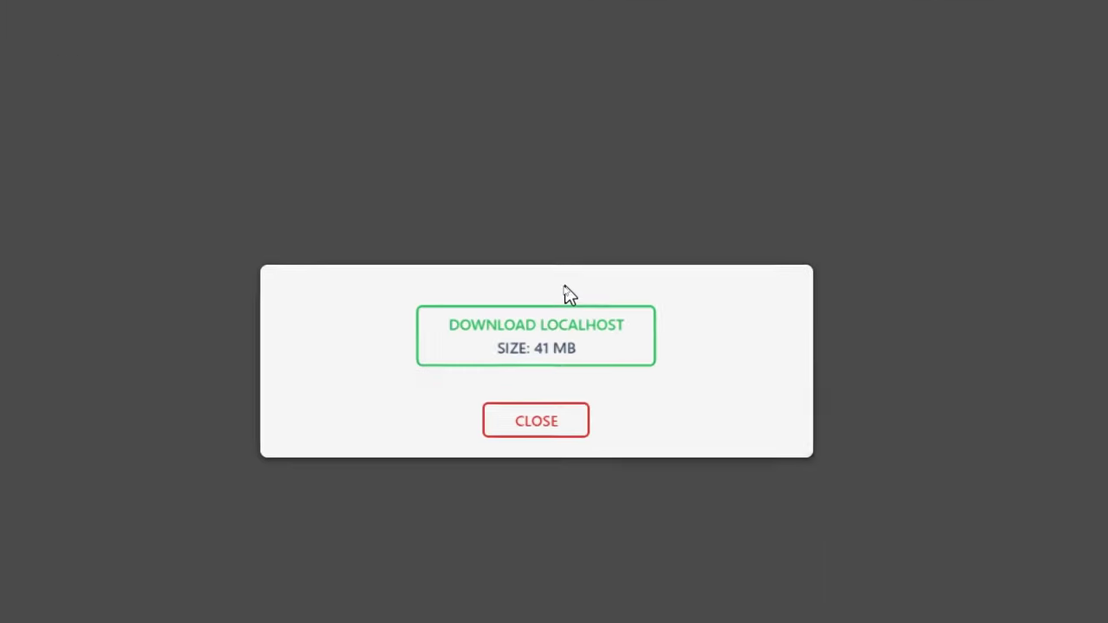
pyautogui.click(512, 342)
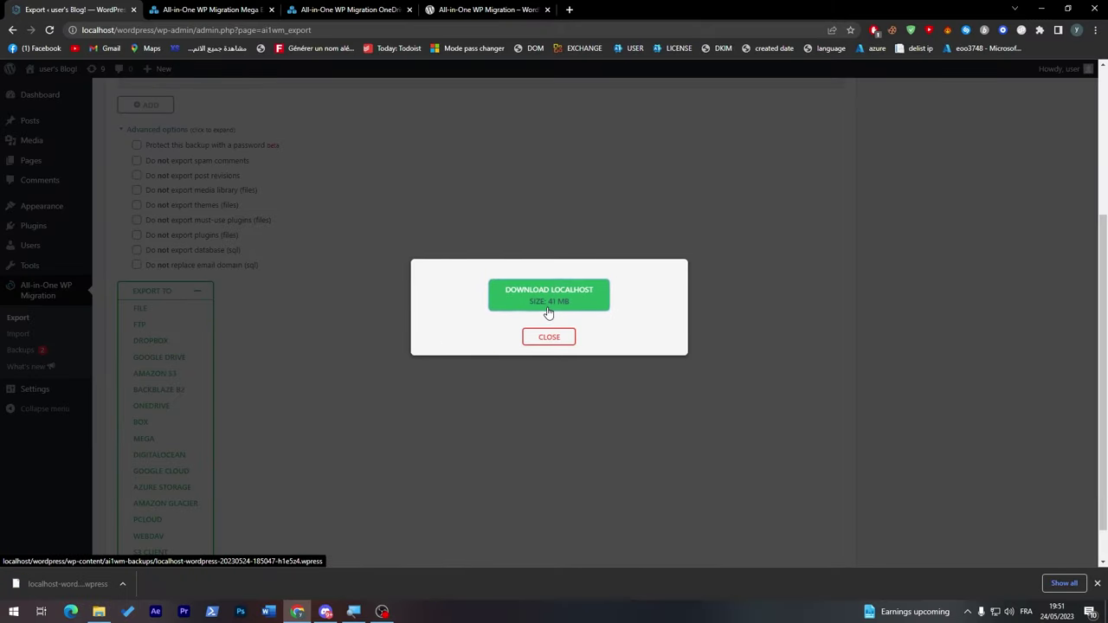
pyautogui.click(545, 337)
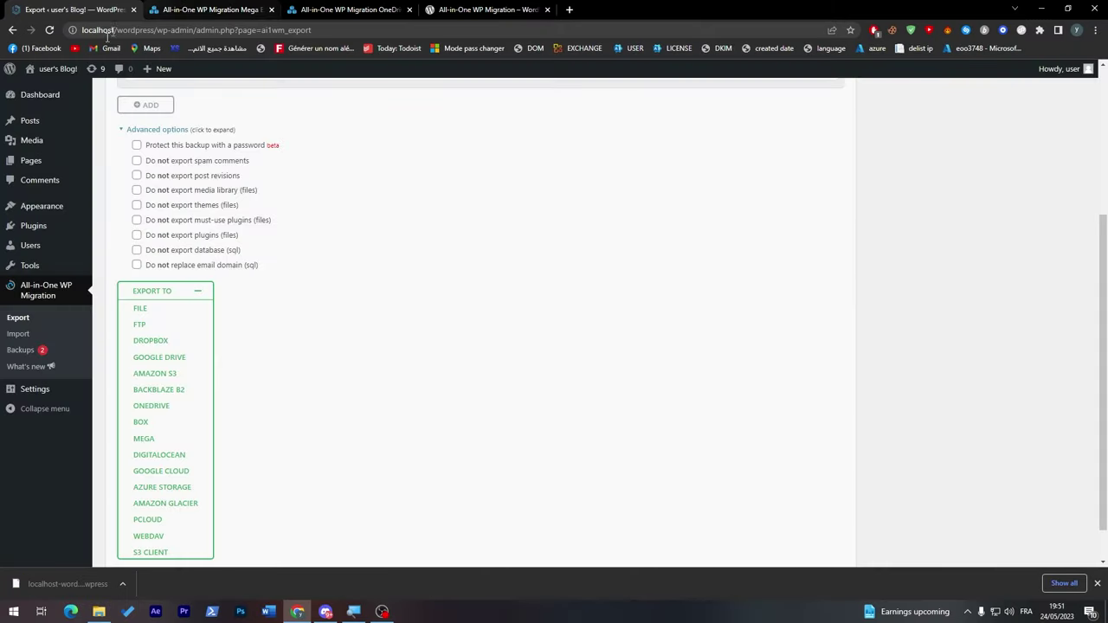
# Look through the site's posts, media library and pages lists.
pyautogui.click(38, 121)
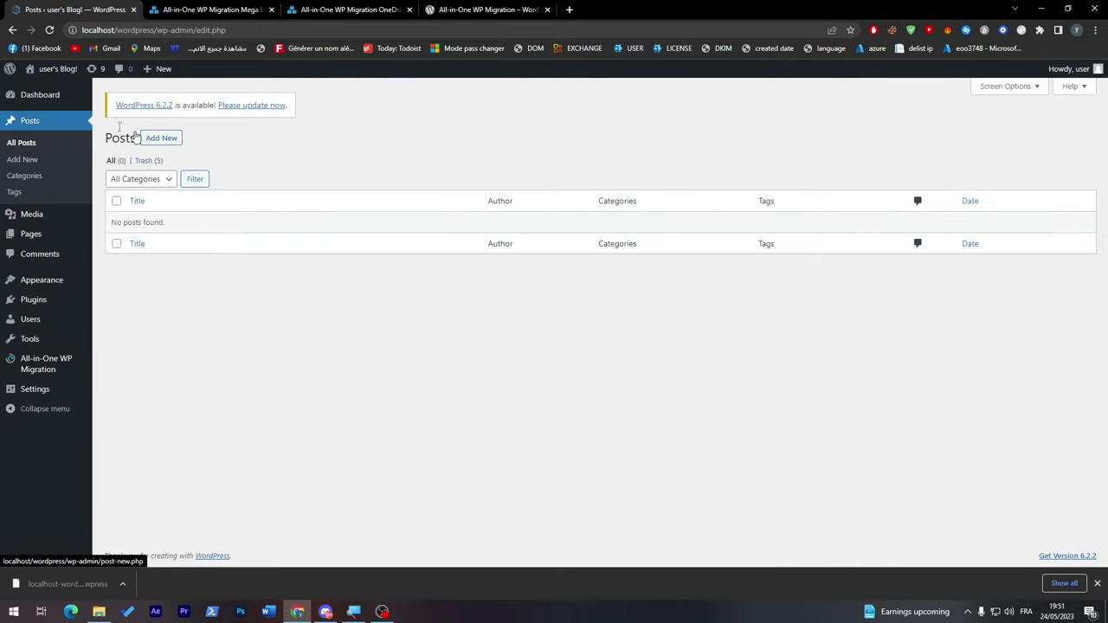
pyautogui.click(32, 215)
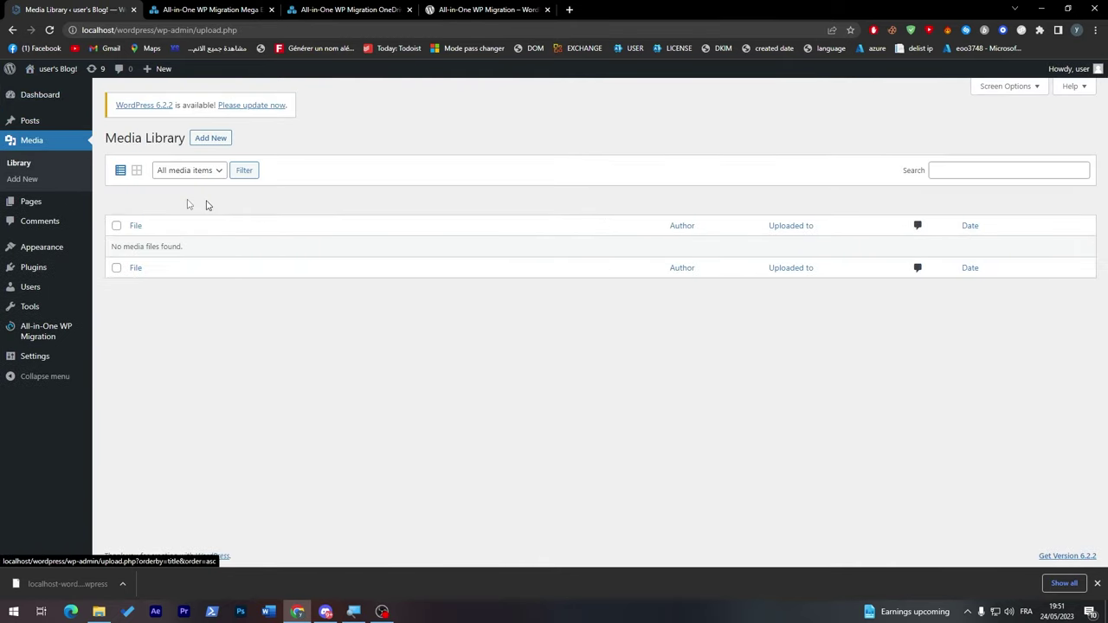
pyautogui.click(26, 204)
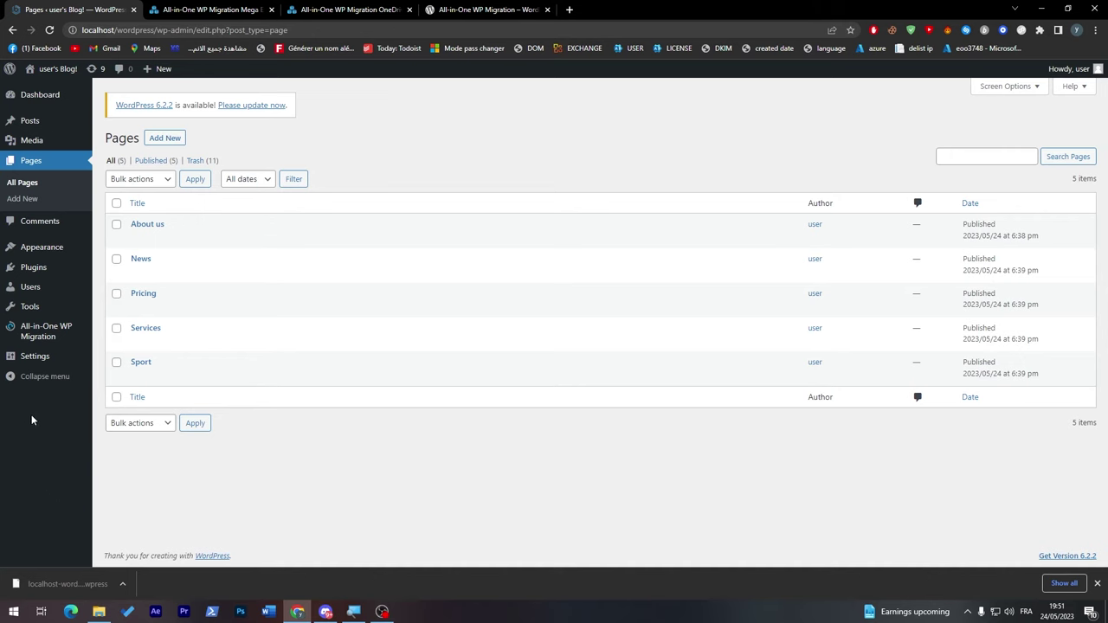
# Try to import the downloaded .wpress backup on the All-in-One WP Migration import page, and dismiss the resulting dialog.
pyautogui.moveTo(25, 335)
pyautogui.moveTo(61, 327)
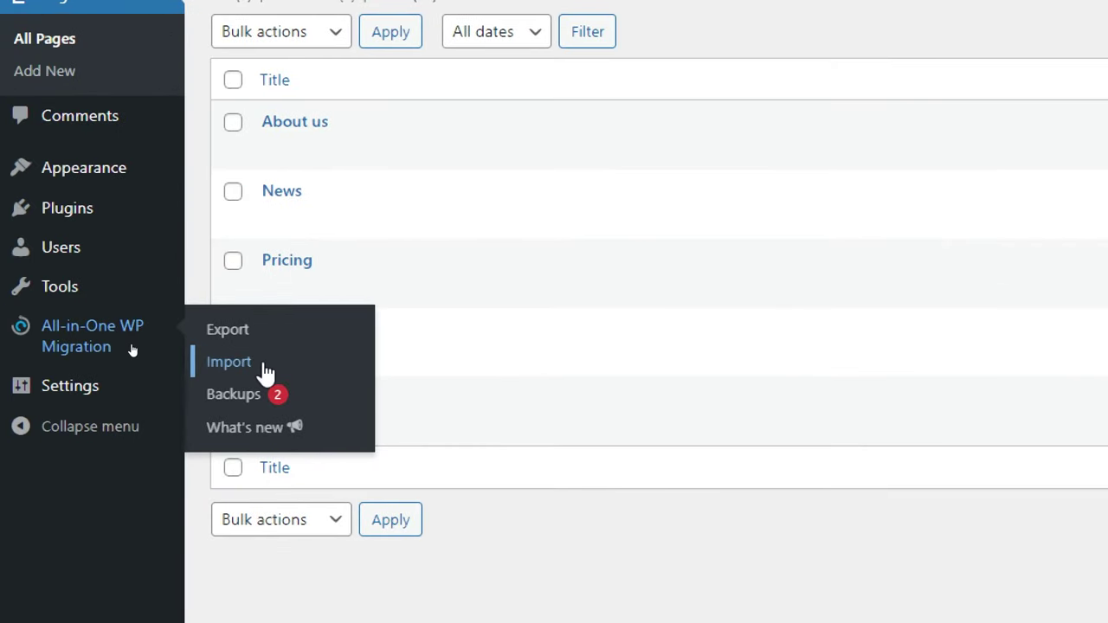
pyautogui.click(266, 372)
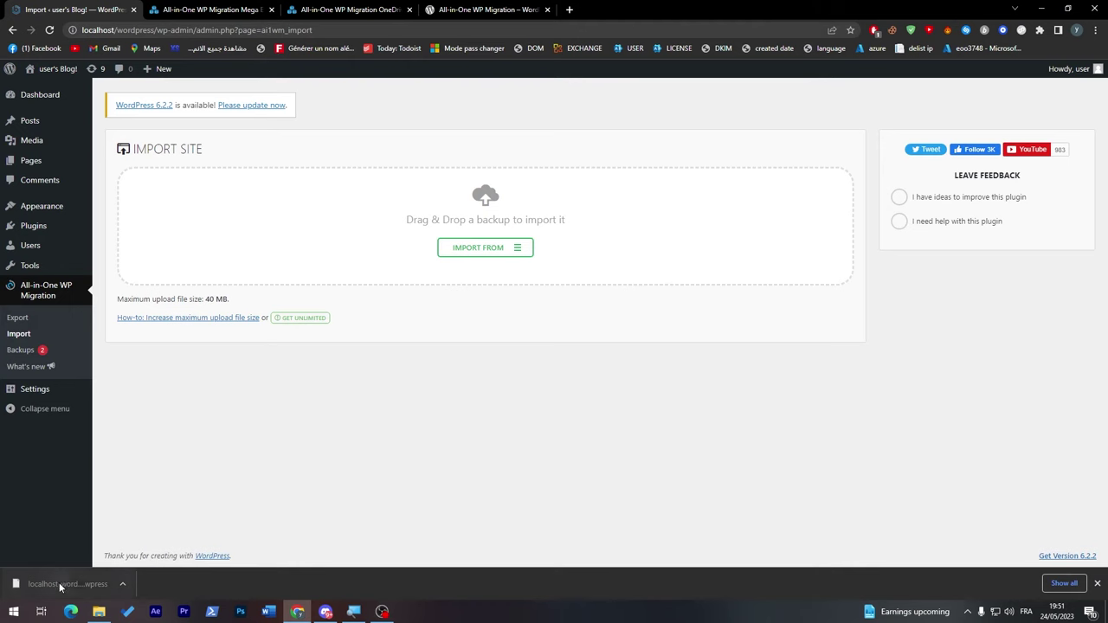
pyautogui.moveTo(43, 583); pyautogui.dragTo(492, 195)
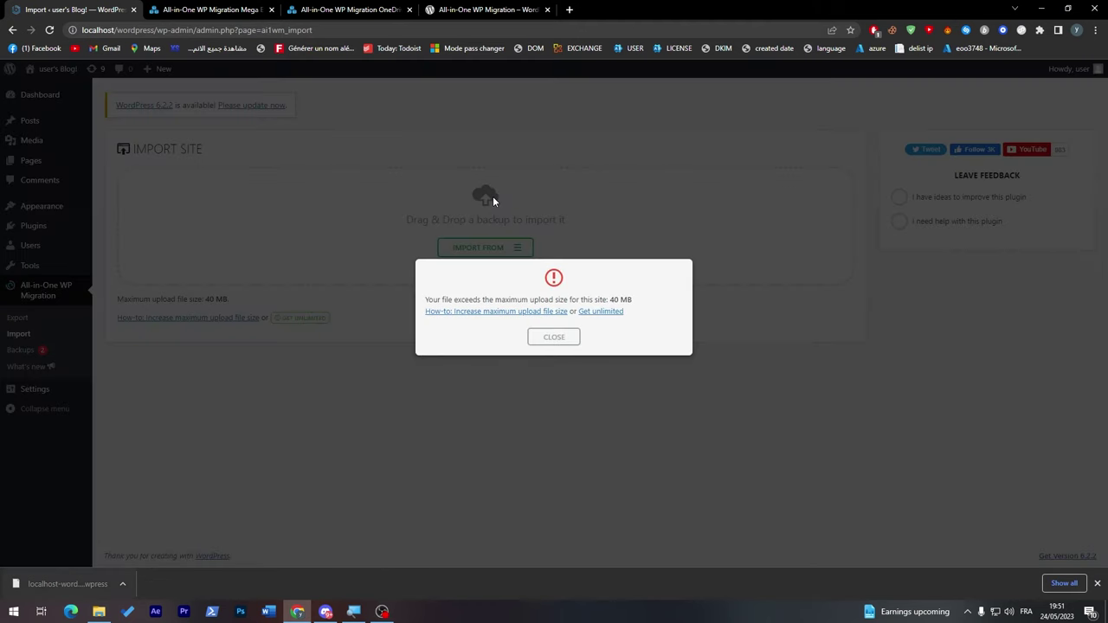
pyautogui.click(545, 341)
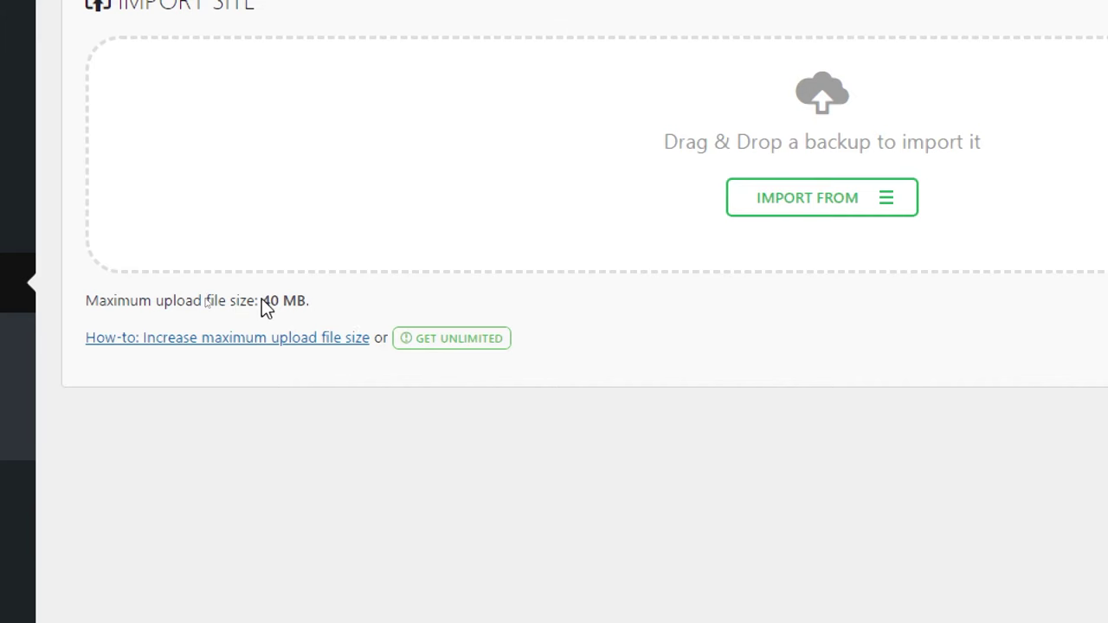
# Check the maximum upload file size, read ServMask's guide on increasing it, and close the guide.
pyautogui.doubleClick(268, 300)
pyautogui.moveTo(283, 300); pyautogui.dragTo(307, 299)
pyautogui.click(307, 300)
pyautogui.click(188, 340)
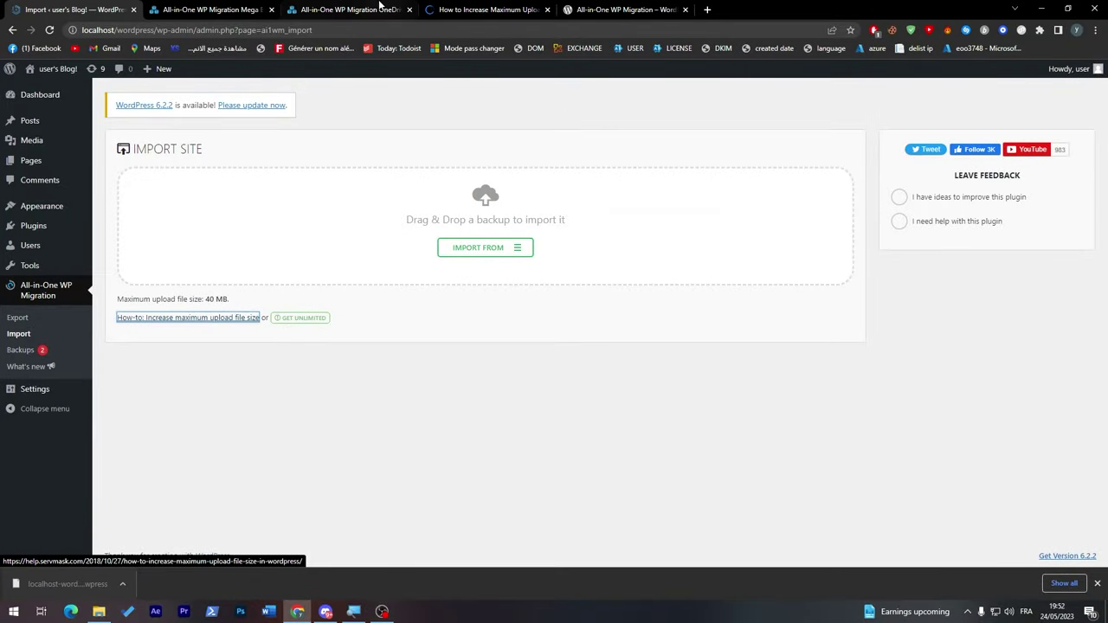
pyautogui.moveTo(489, 10); pyautogui.dragTo(221, 10)
pyautogui.scroll(-6, 1105, 243)
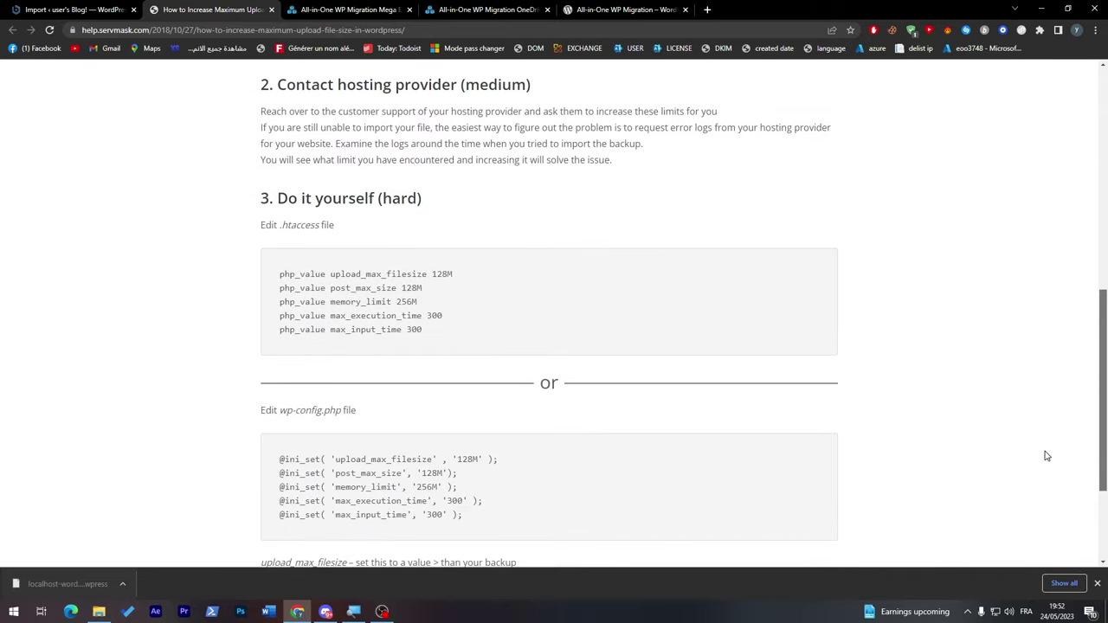
pyautogui.scroll(5, 1066, 378)
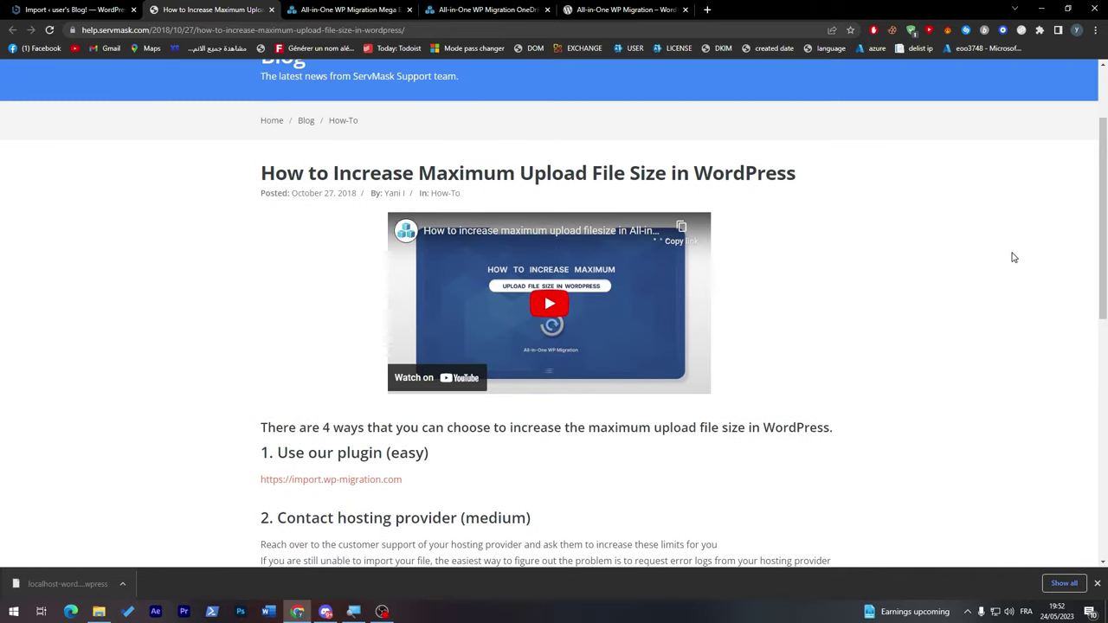
pyautogui.click(119, 10)
pyautogui.click(271, 9)
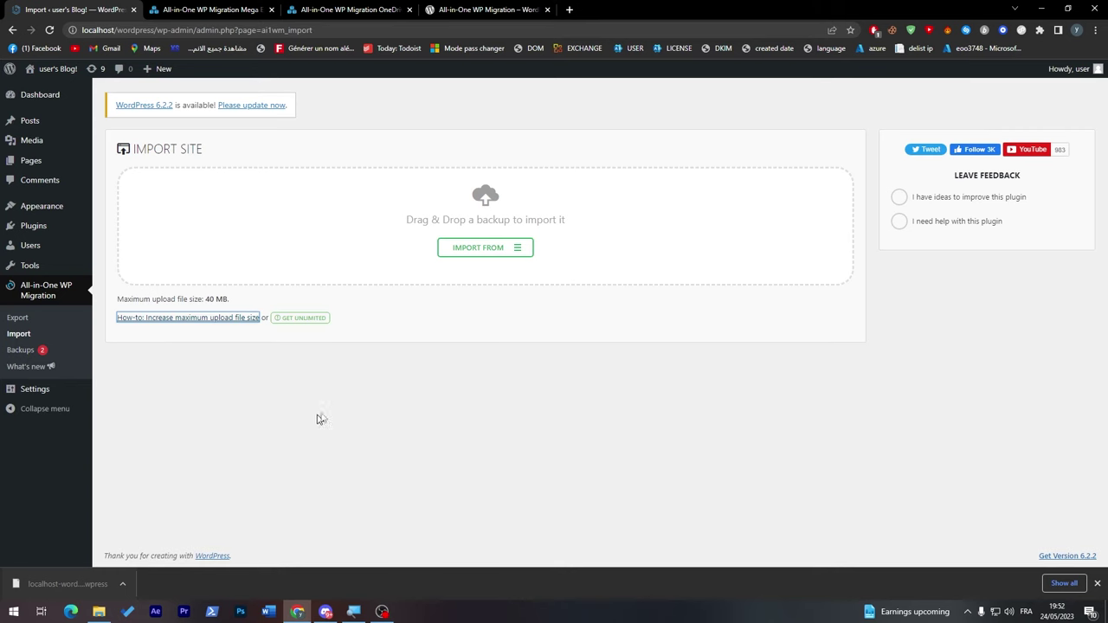
# Open the plugin's backups list, examine the actions available for both stored backups, and dismiss the browser's download bar.
pyautogui.click(42, 350)
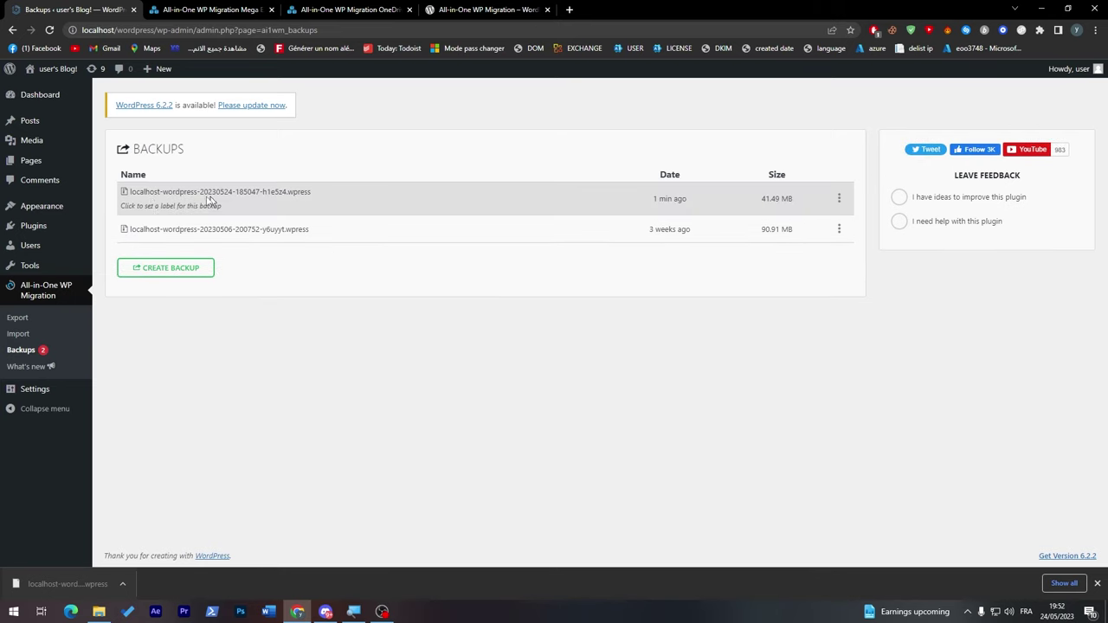
pyautogui.click(837, 199)
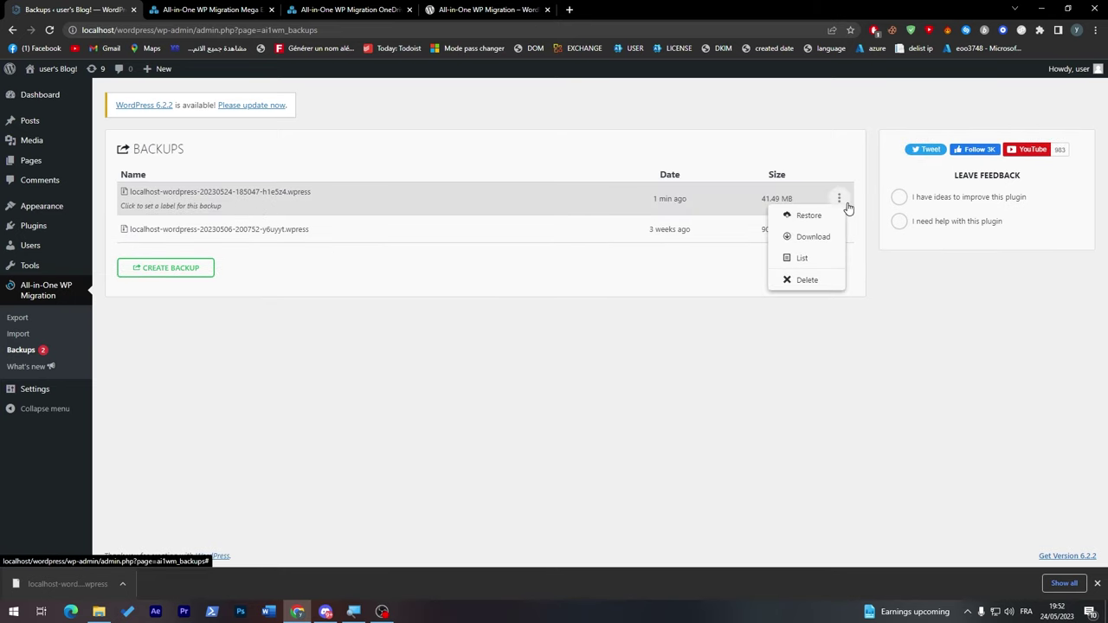
pyautogui.click(781, 238)
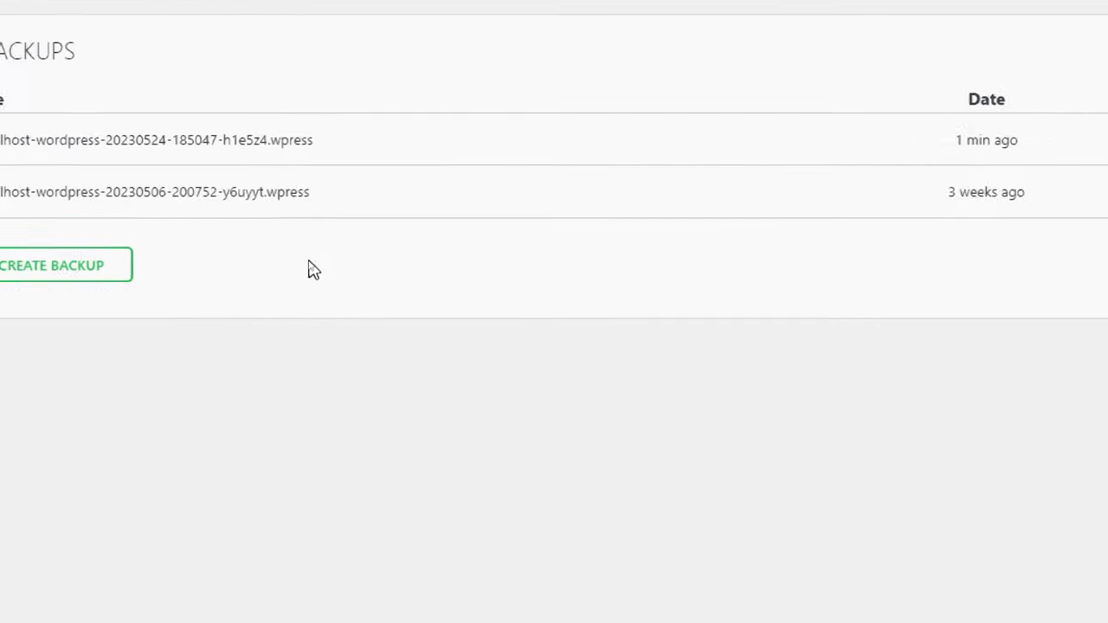
pyautogui.moveTo(387, 231)
pyautogui.moveTo(319, 166)
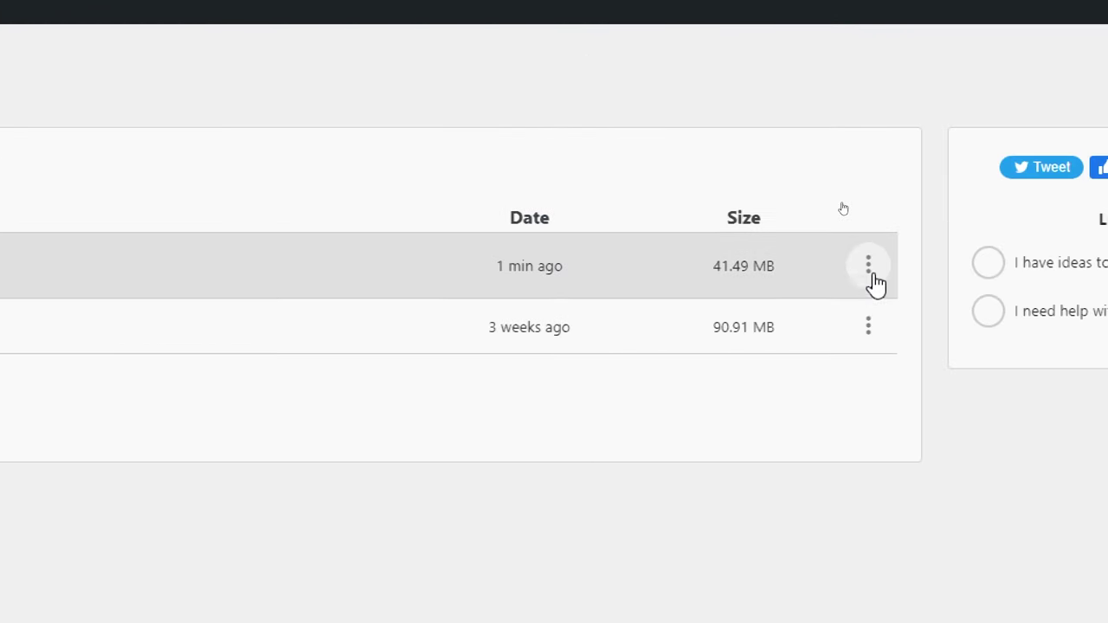
pyautogui.click(872, 275)
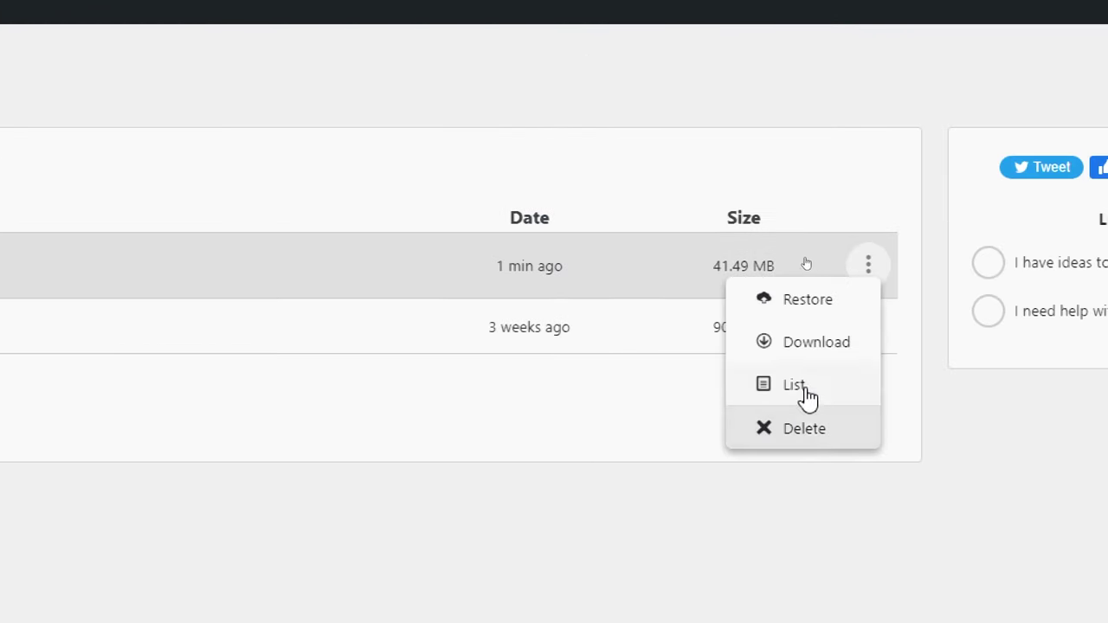
pyautogui.click(792, 344)
pyautogui.click(872, 321)
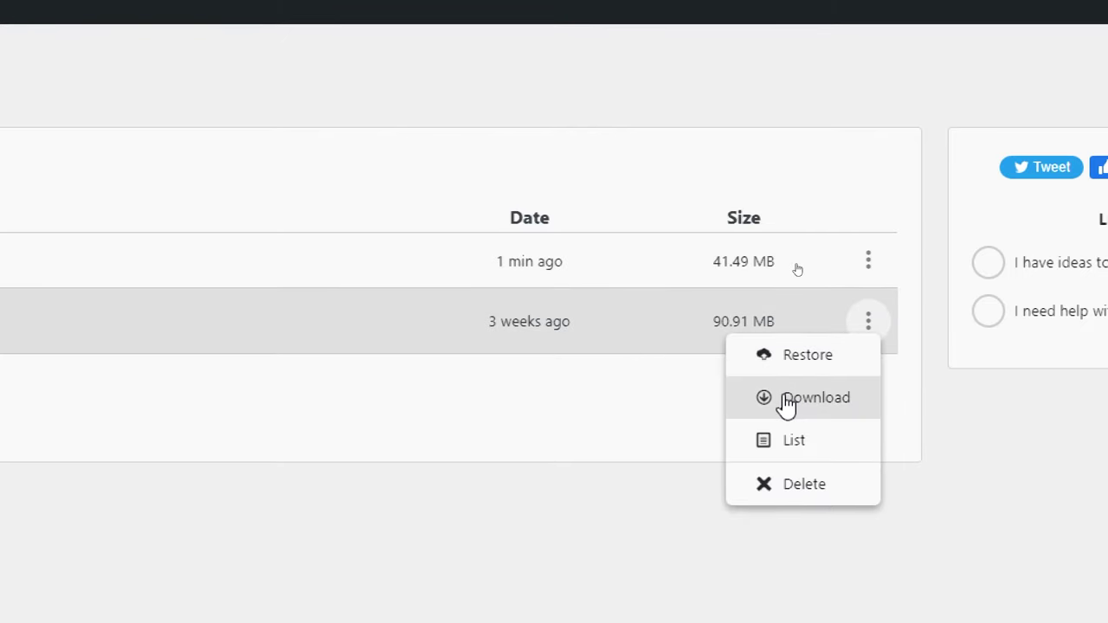
pyautogui.click(432, 407)
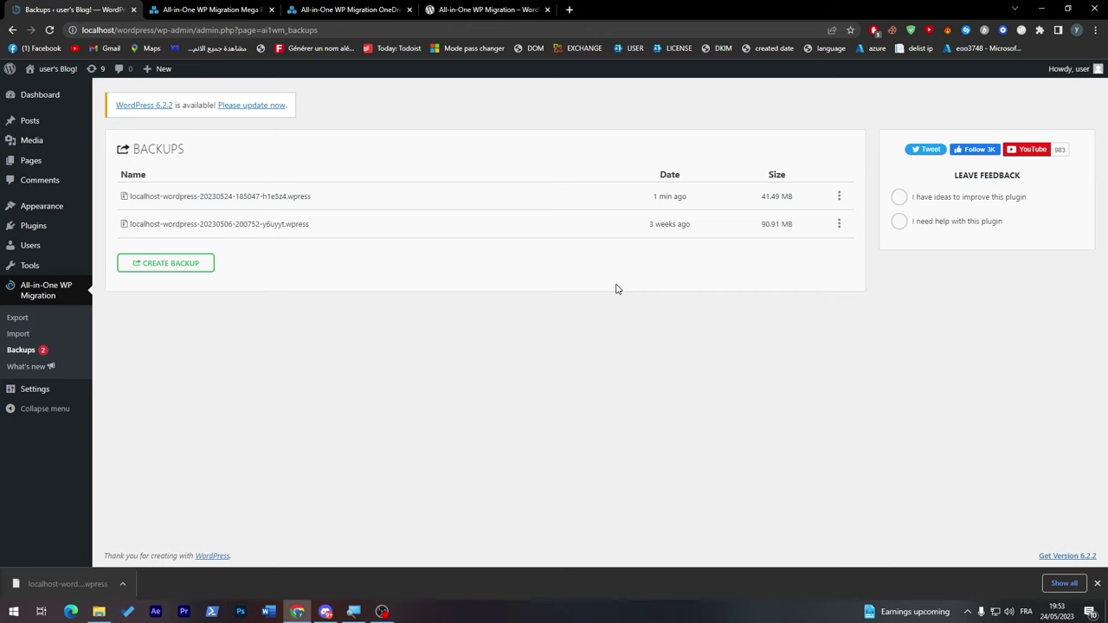
pyautogui.click(1097, 584)
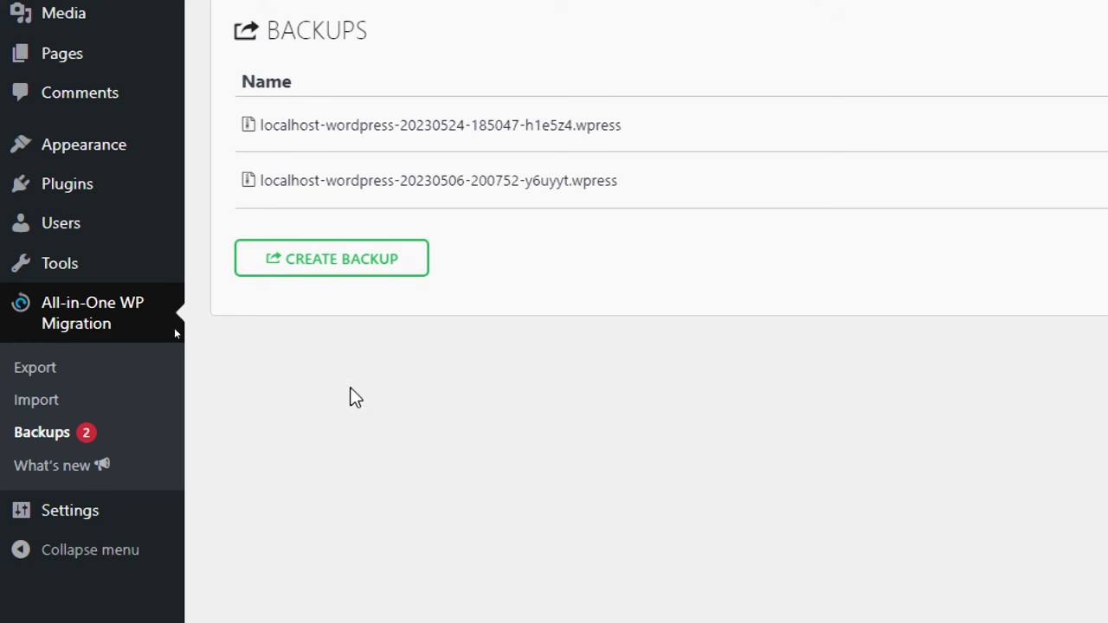
# Return to the All-in-One WP Migration site export page.
pyautogui.scroll(3, 408, 468)
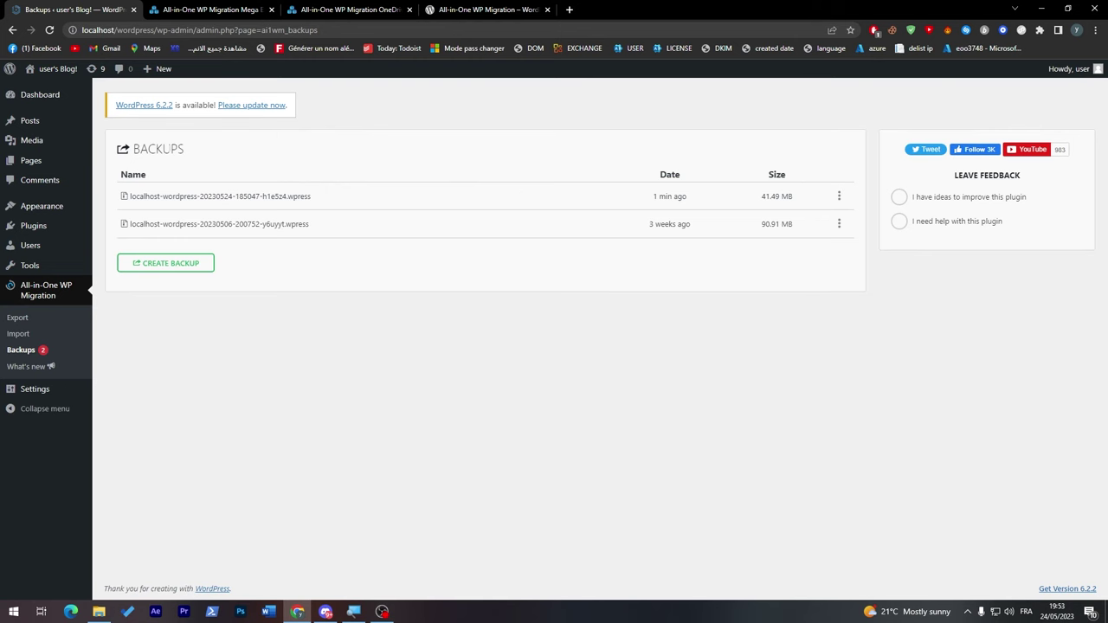
pyautogui.click(41, 332)
pyautogui.click(26, 320)
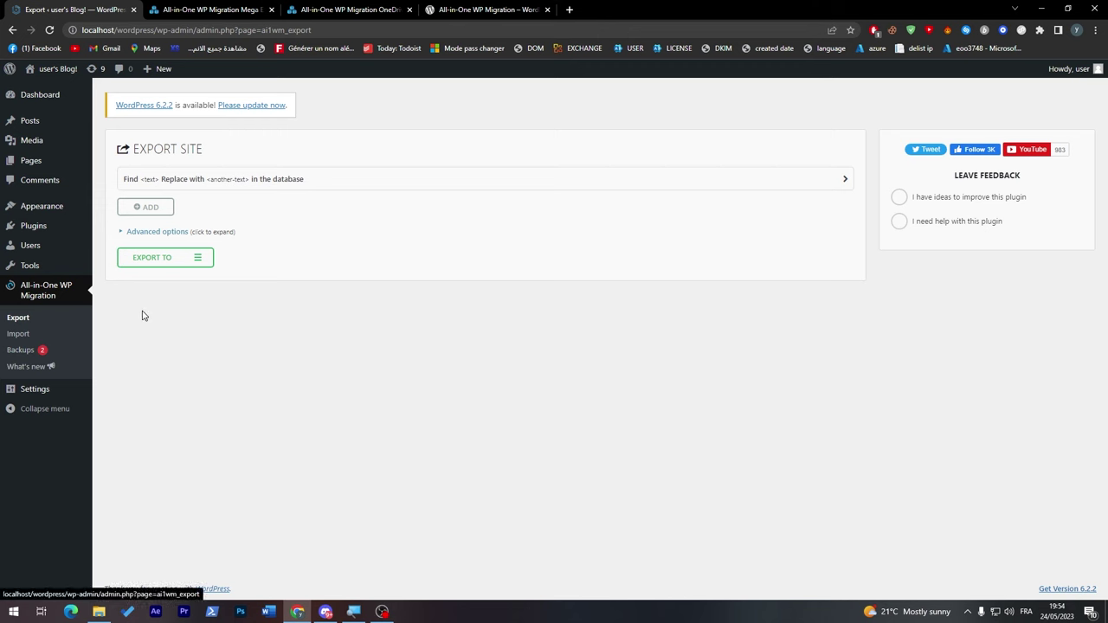
pyautogui.moveTo(4, 266)
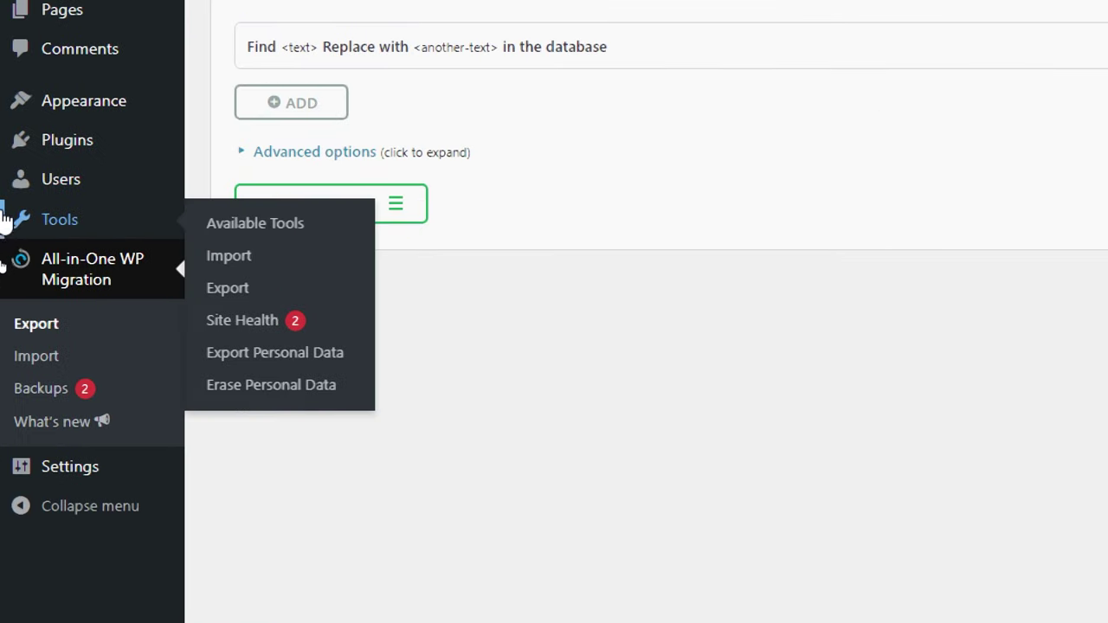